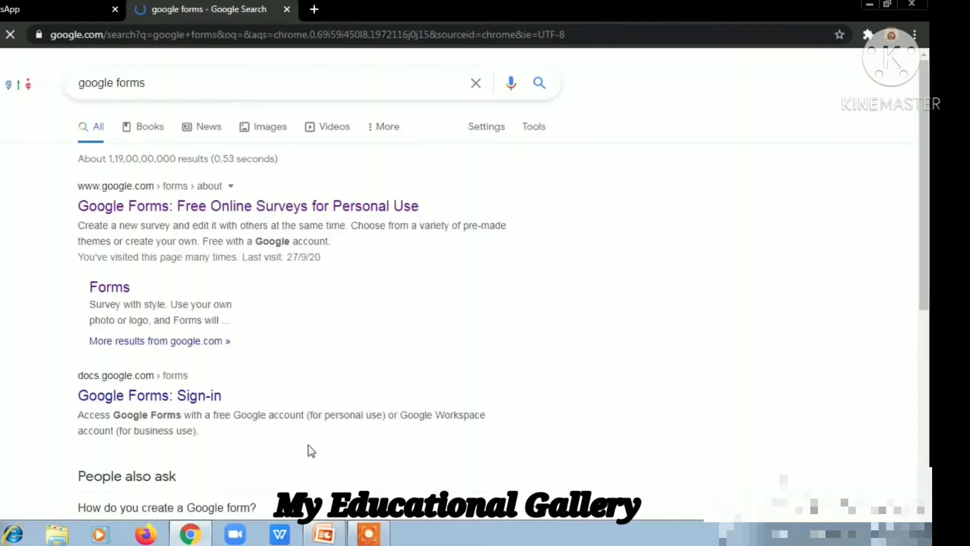
- Switch to PowerPoint and read the instruction slides about opening Google Chrome and searching for Google form
{"action": "left_click", "coordinate": [344, 537]}
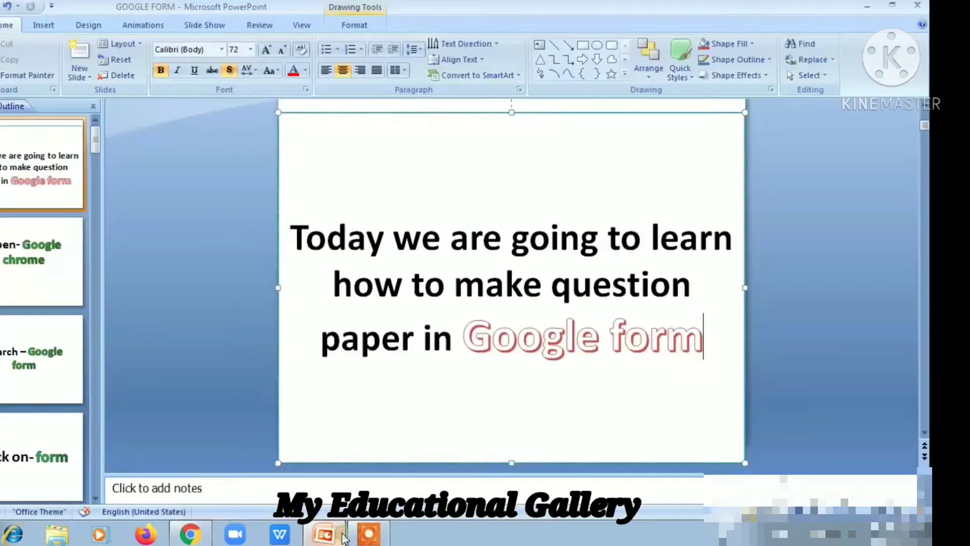
{"action": "left_click", "coordinate": [10, 277]}
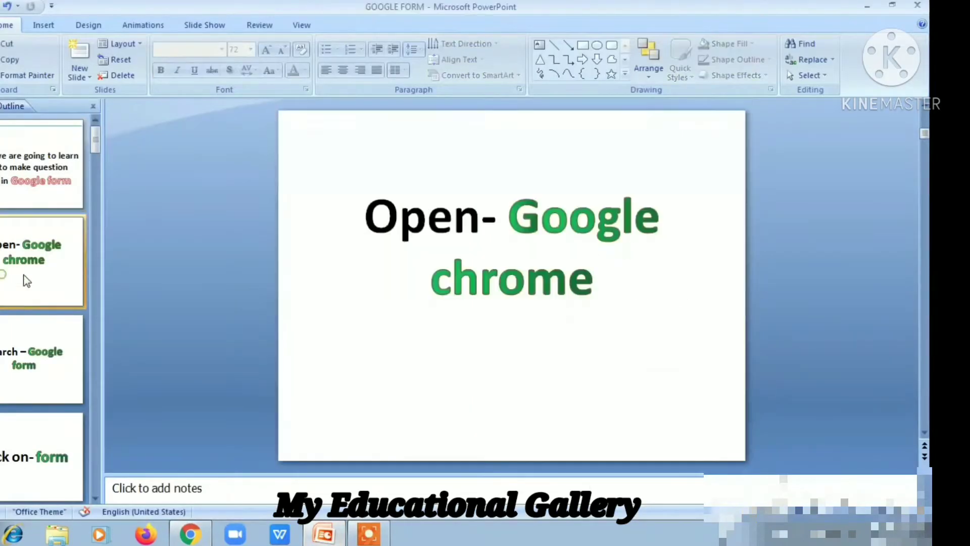
{"action": "left_click", "coordinate": [365, 218]}
{"action": "left_click_drag", "start_coordinate": [364, 218], "coordinate": [652, 234]}
{"action": "left_click_drag", "start_coordinate": [655, 277], "coordinate": [655, 277]}
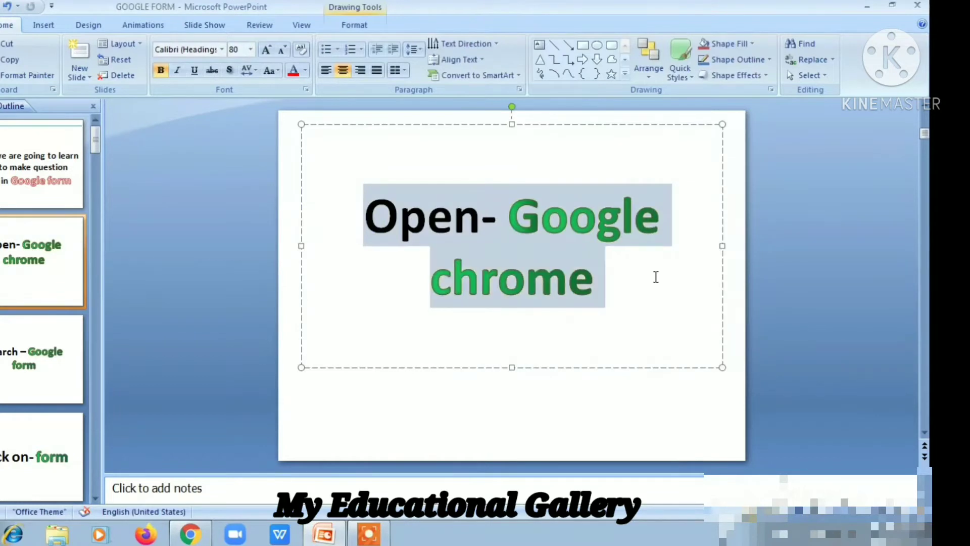
{"action": "left_click", "coordinate": [643, 306]}
{"action": "left_click", "coordinate": [43, 359]}
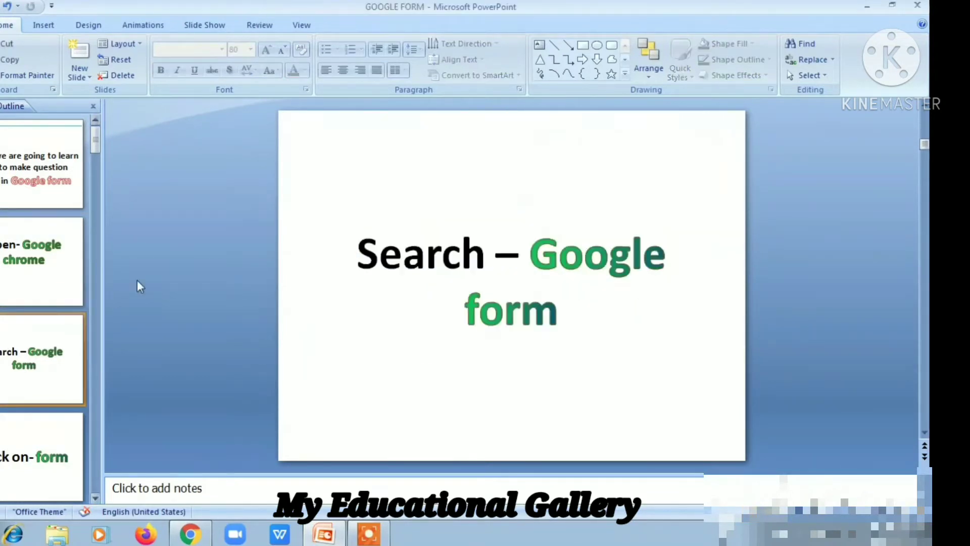
{"action": "mouse_move", "coordinate": [357, 236]}
{"action": "left_mouse_down"}
{"action": "mouse_move", "coordinate": [626, 253]}
{"action": "mouse_move", "coordinate": [625, 311]}
{"action": "left_mouse_up"}
{"action": "left_click", "coordinate": [606, 339]}
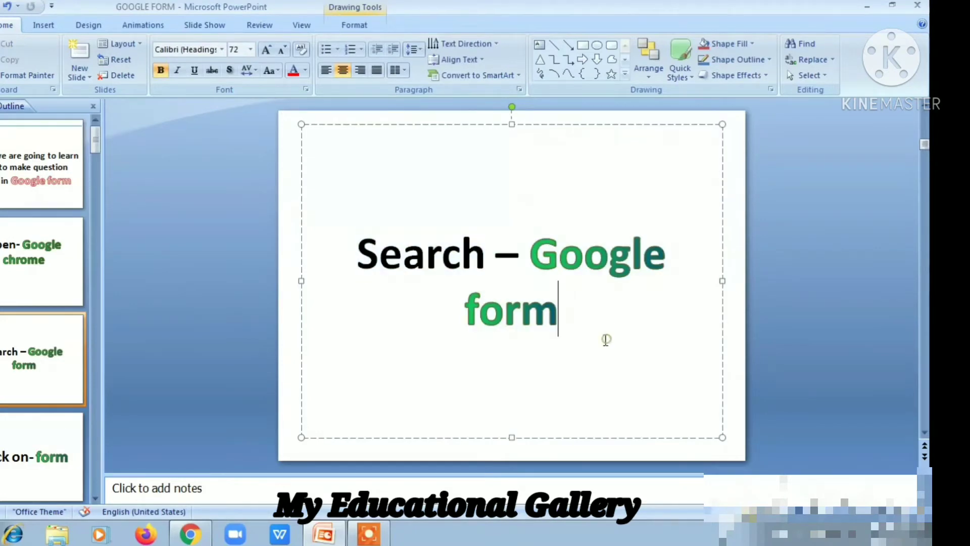
- Switch to Chrome and open the Forms page from the google forms search results
{"action": "left_click", "coordinate": [202, 535]}
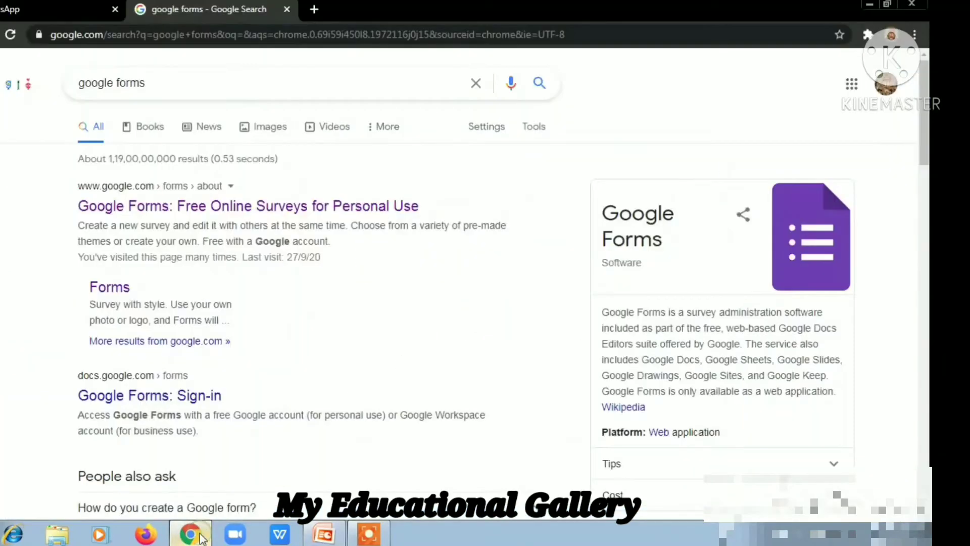
{"action": "left_click", "coordinate": [125, 287]}
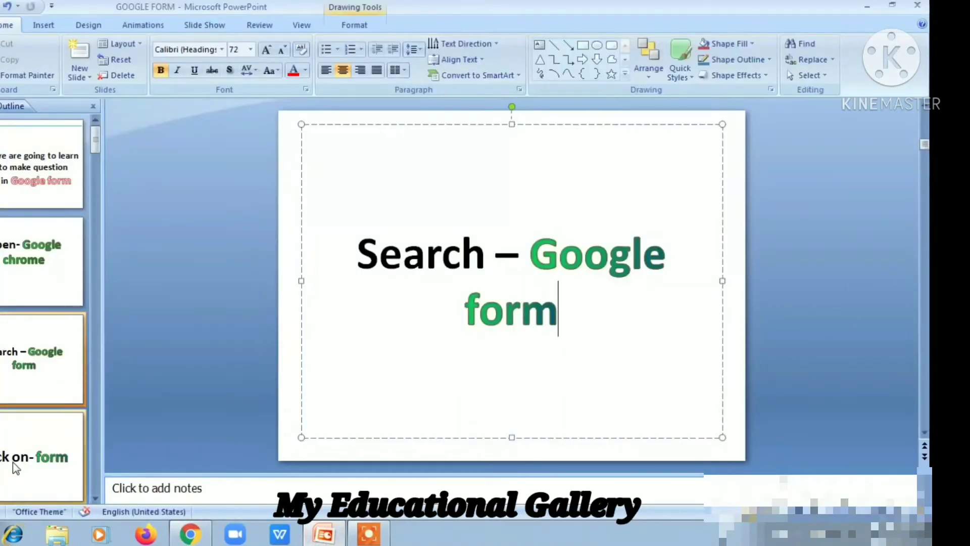
- Check the PowerPoint slides on opening Google Forms, and go to the personal version of Google Forms in Chrome
{"action": "left_click", "coordinate": [16, 467]}
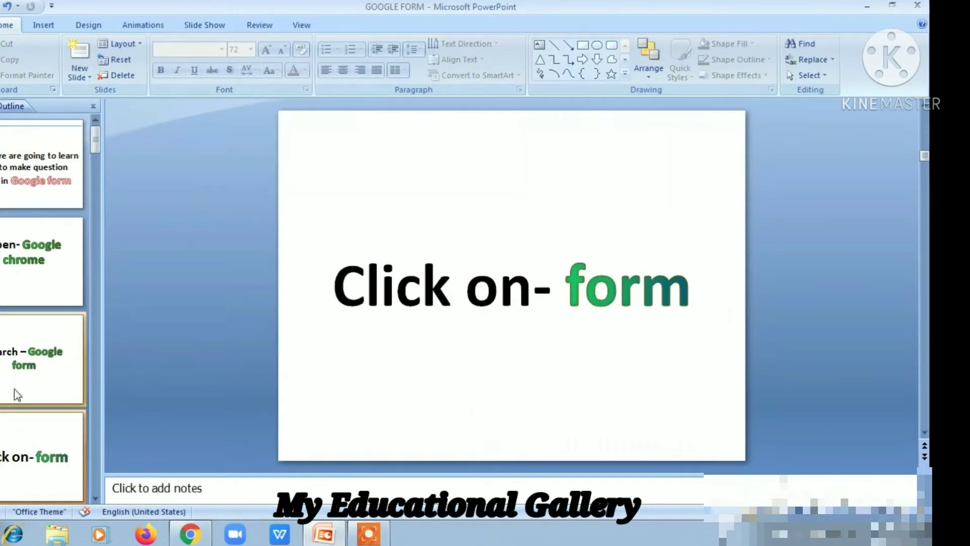
{"action": "scroll", "coordinate": [20, 399], "scroll_direction": "down", "scroll_amount": 1}
{"action": "scroll", "coordinate": [28, 410], "scroll_direction": "down", "scroll_amount": 1}
{"action": "left_click", "coordinate": [13, 348]}
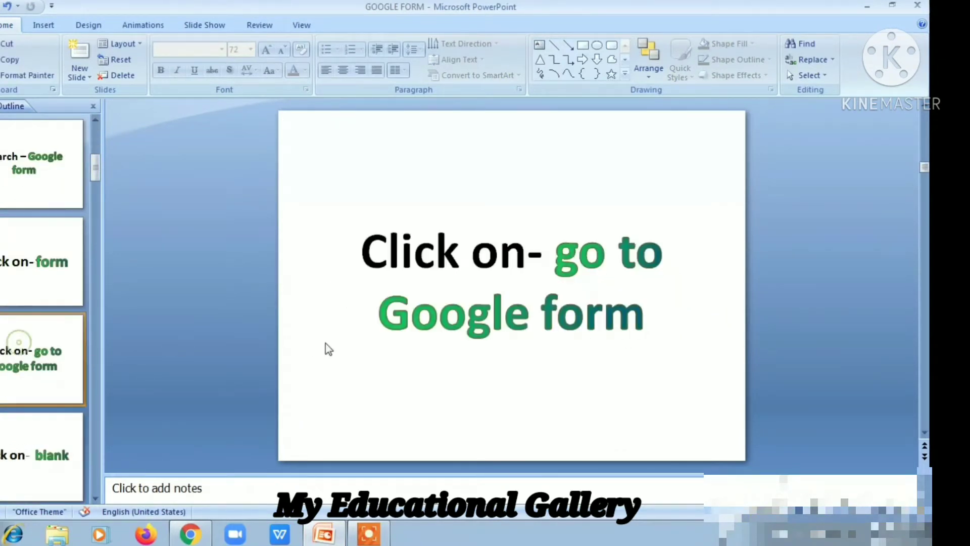
{"action": "left_click", "coordinate": [191, 534]}
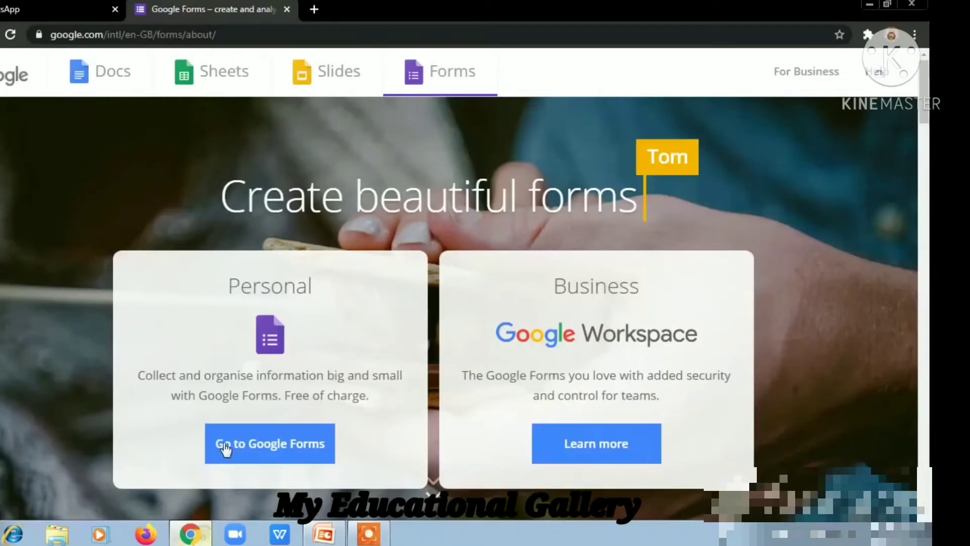
{"action": "left_click", "coordinate": [269, 454]}
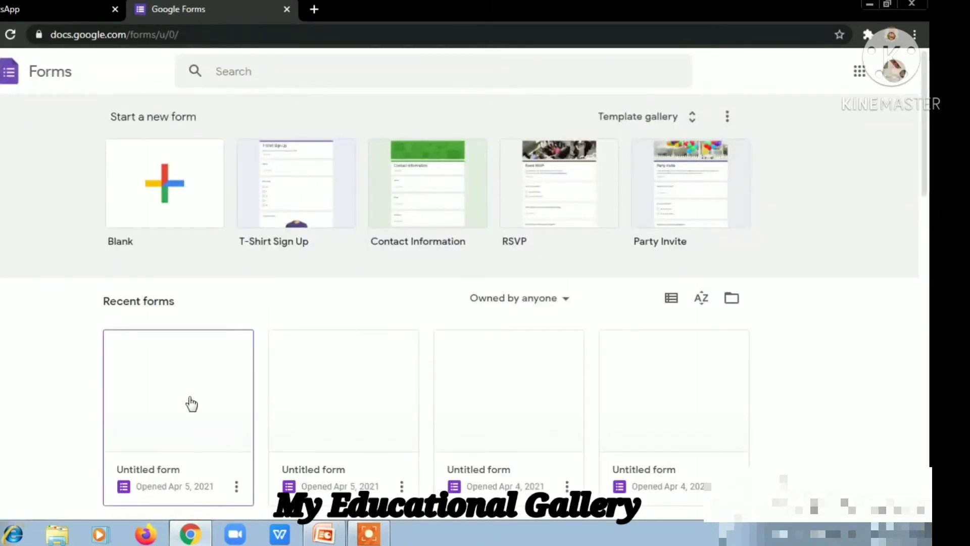
- Check the PowerPoint slide about the blank option, and create a new blank form in Chrome
{"action": "left_click", "coordinate": [325, 534]}
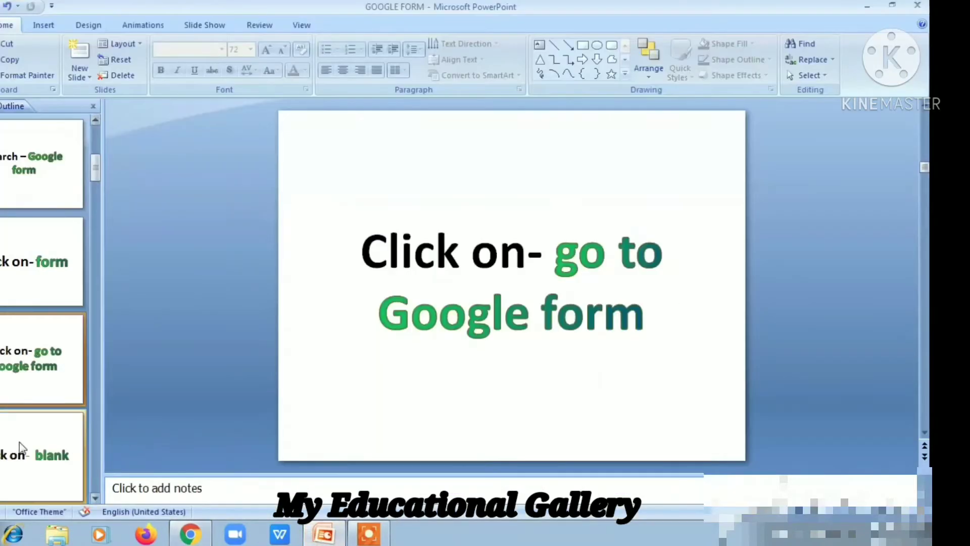
{"action": "scroll", "coordinate": [21, 447], "scroll_direction": "down", "scroll_amount": 1}
{"action": "left_click", "coordinate": [25, 375]}
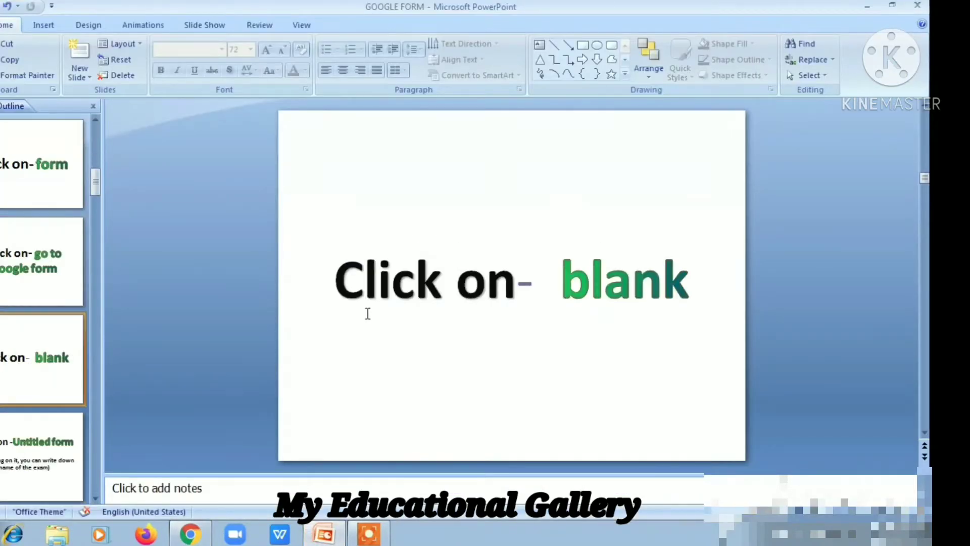
{"action": "left_click", "coordinate": [190, 534]}
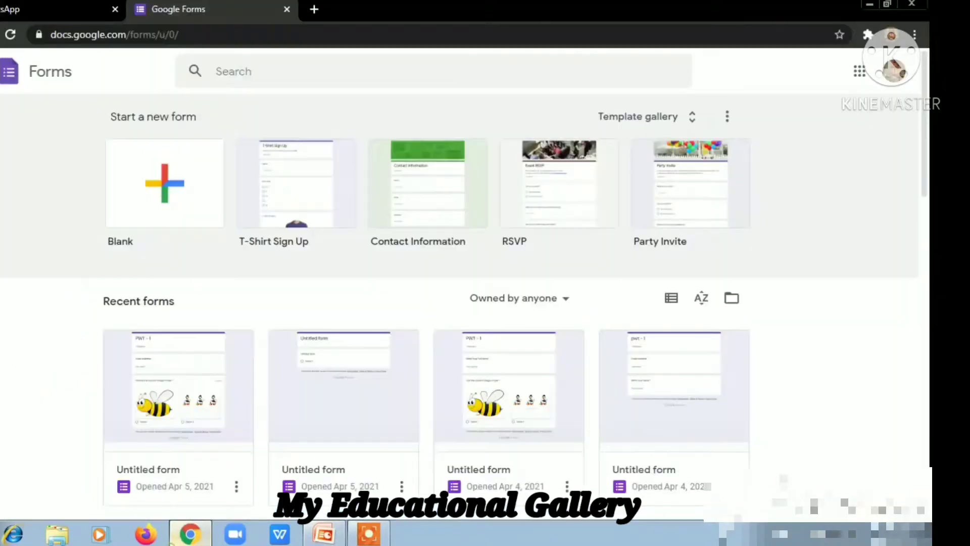
{"action": "left_click", "coordinate": [157, 173]}
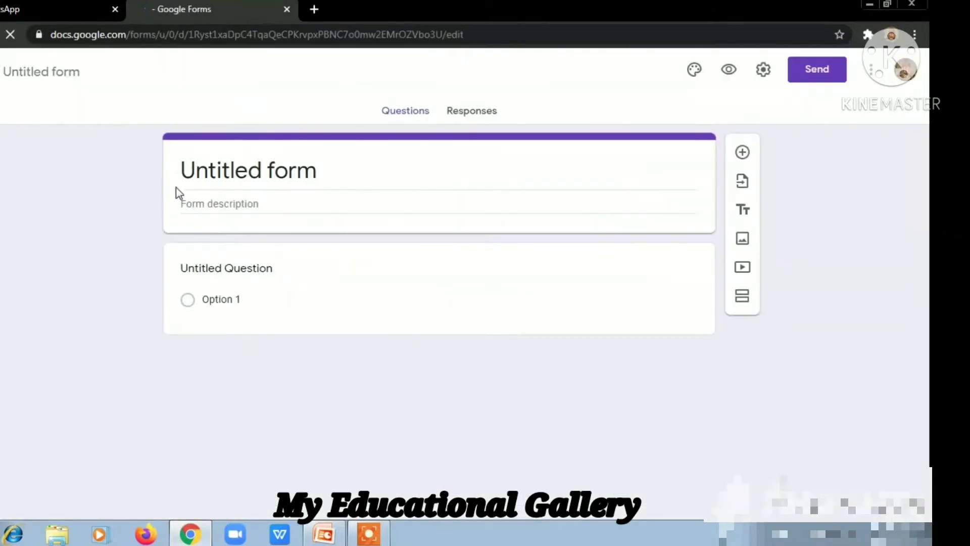
- Check the PowerPoint slide about naming the exam, and title the untitled form "PWT - 1" in Chrome
{"action": "left_click", "coordinate": [338, 534]}
{"action": "scroll", "coordinate": [174, 403], "scroll_direction": "down", "scroll_amount": 1}
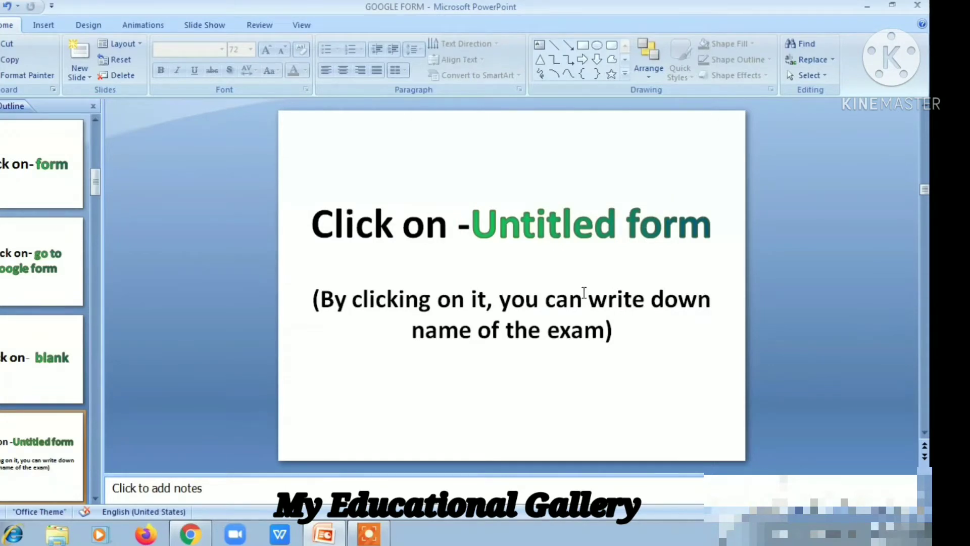
{"action": "left_click", "coordinate": [190, 534]}
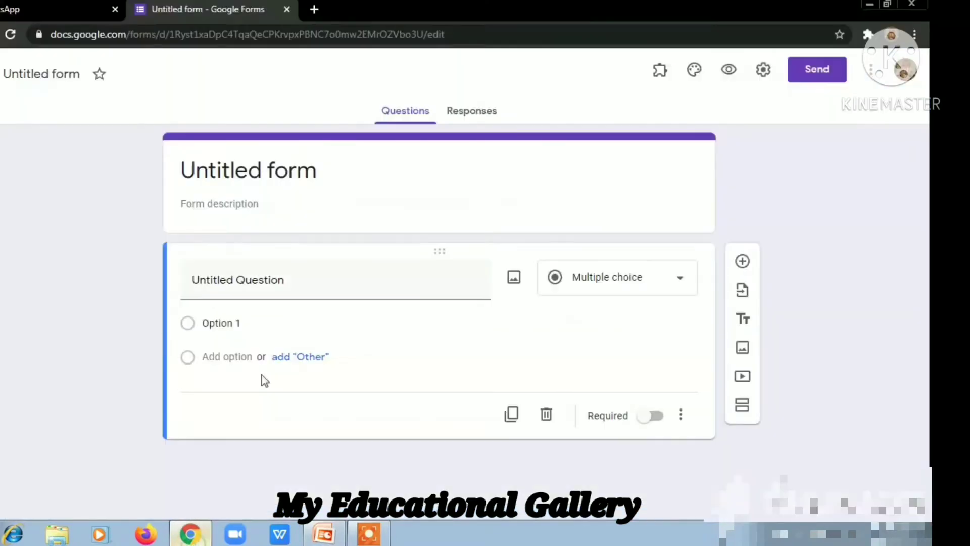
{"action": "left_click", "coordinate": [362, 174]}
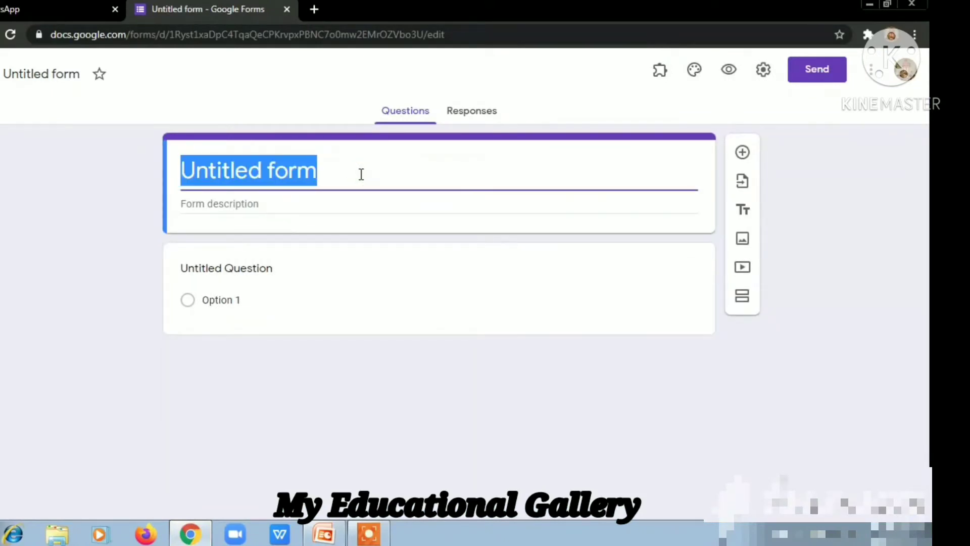
{"action": "type", "text": "PWT "}
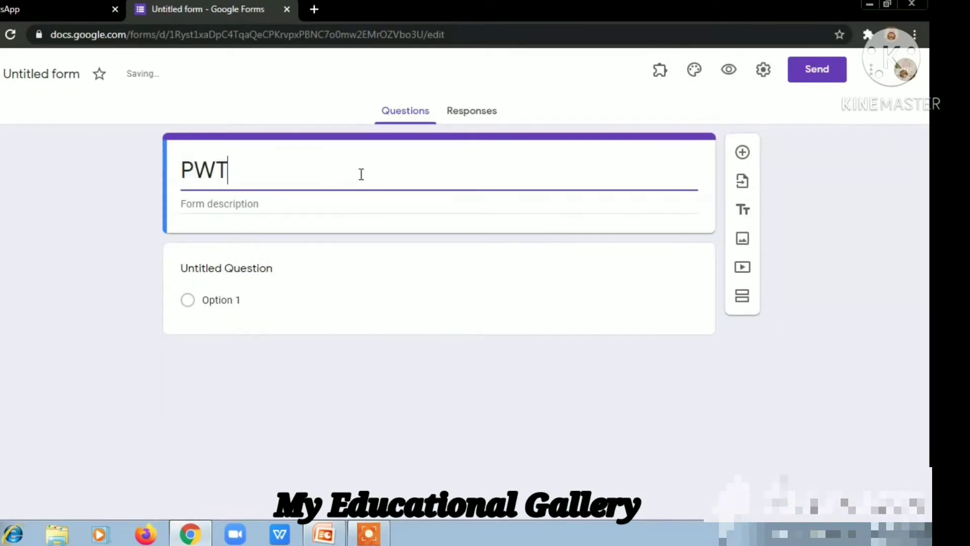
{"action": "type", "text": "- "}
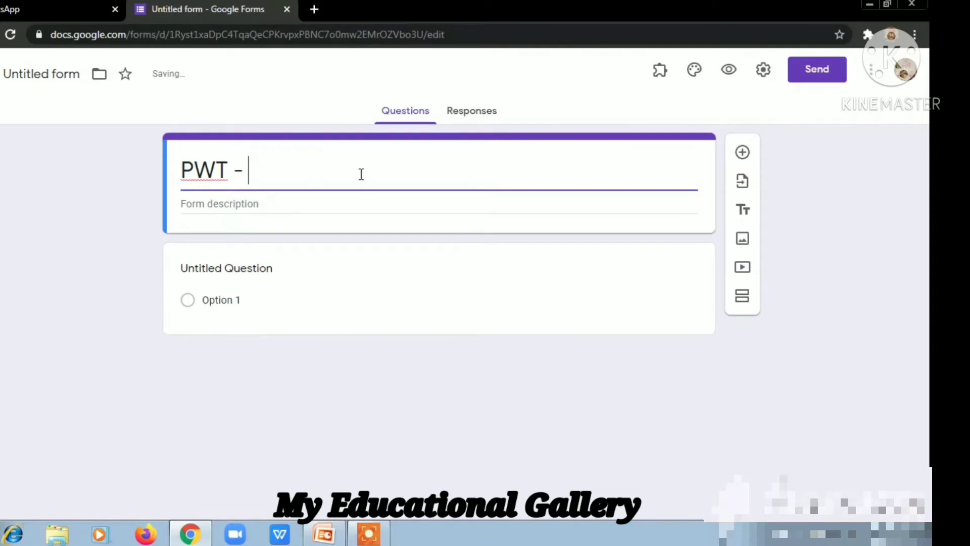
{"action": "type", "text": "1"}
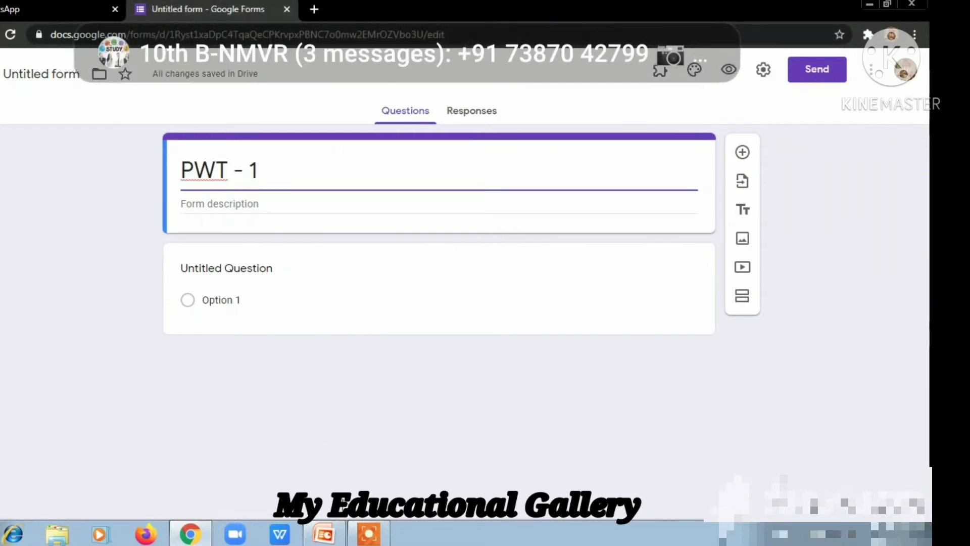
- Switch to PowerPoint and read the slides about the form description, exam instructions and adding questions
{"action": "left_click", "coordinate": [324, 534]}
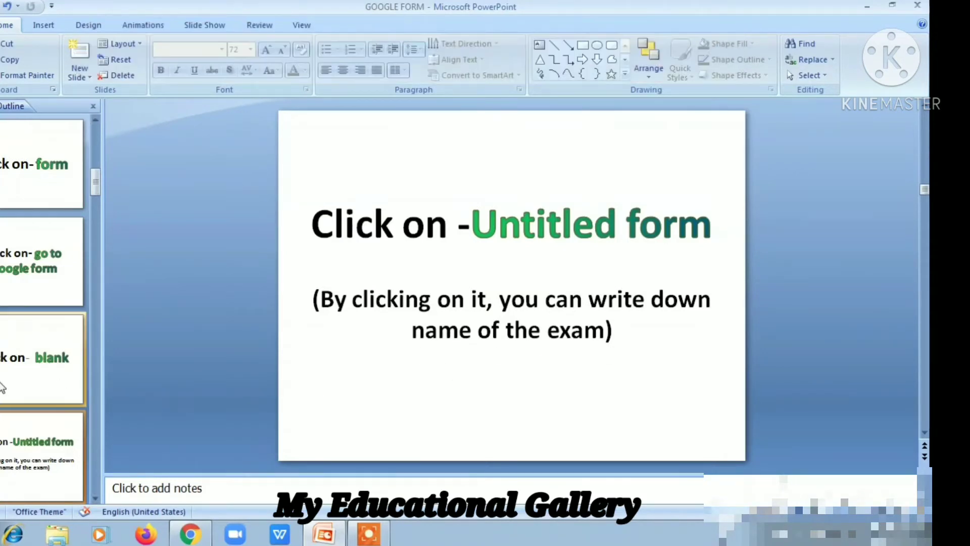
{"action": "scroll", "coordinate": [2, 427], "scroll_direction": "down", "scroll_amount": 1}
{"action": "left_click", "coordinate": [2, 428]}
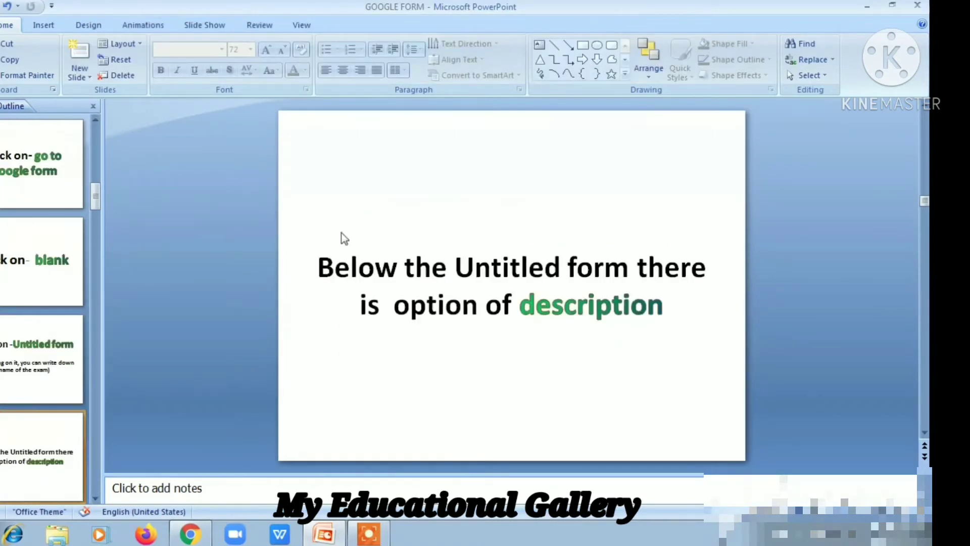
{"action": "mouse_move", "coordinate": [318, 268]}
{"action": "left_mouse_down"}
{"action": "mouse_move", "coordinate": [707, 273]}
{"action": "mouse_move", "coordinate": [712, 318]}
{"action": "mouse_move", "coordinate": [697, 319]}
{"action": "left_mouse_up"}
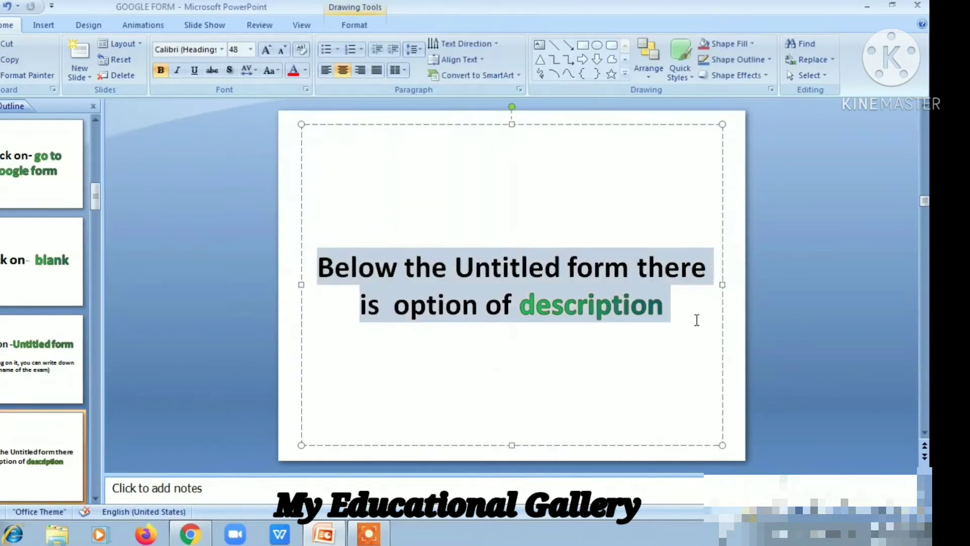
{"action": "scroll", "coordinate": [215, 398], "scroll_direction": "down", "scroll_amount": 3}
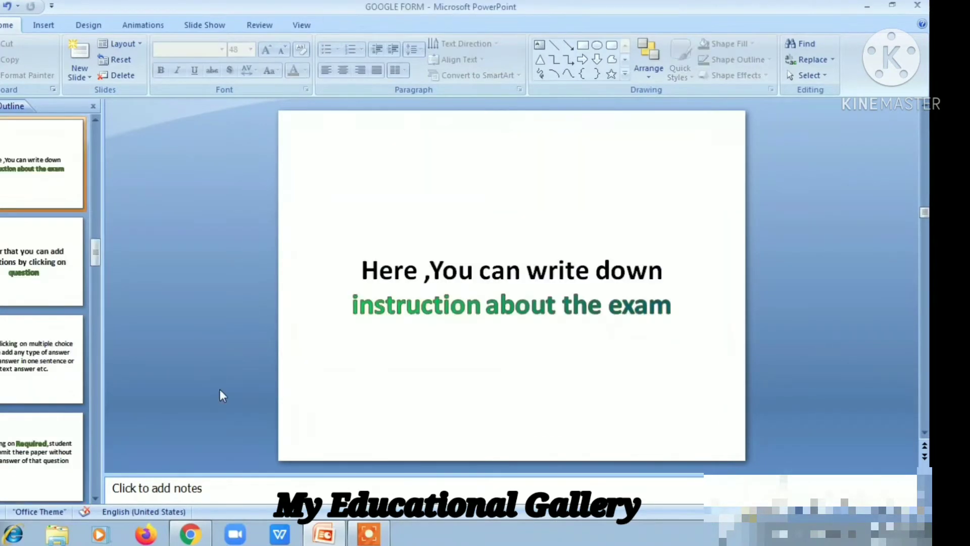
{"action": "left_click", "coordinate": [69, 302]}
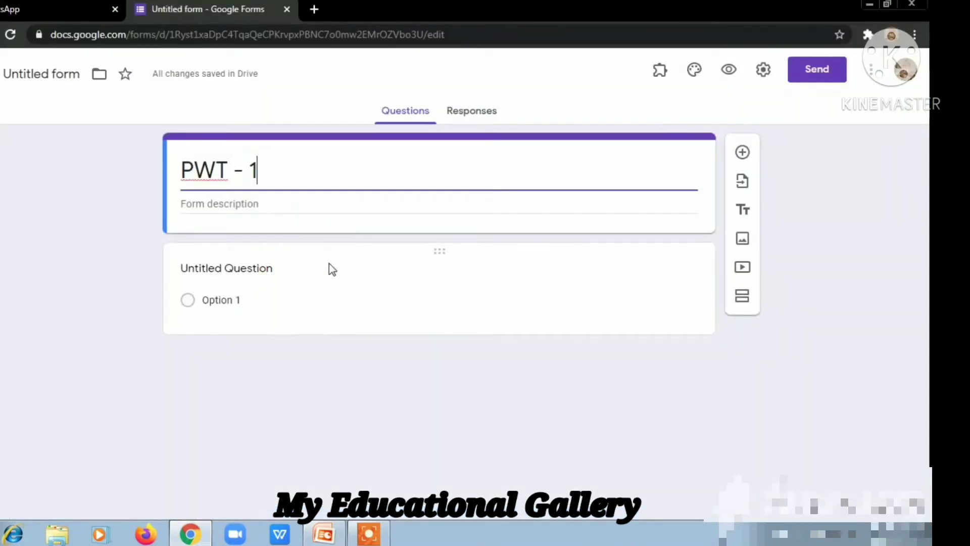
- Replace the first question's placeholder text in the Chrome form with "write your full name"
{"action": "left_click", "coordinate": [194, 266]}
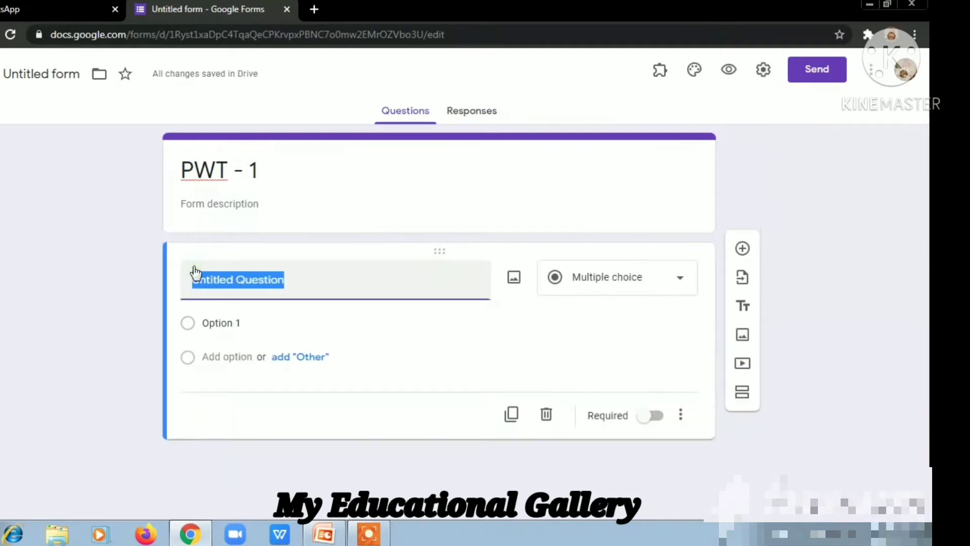
{"action": "left_click", "coordinate": [323, 534]}
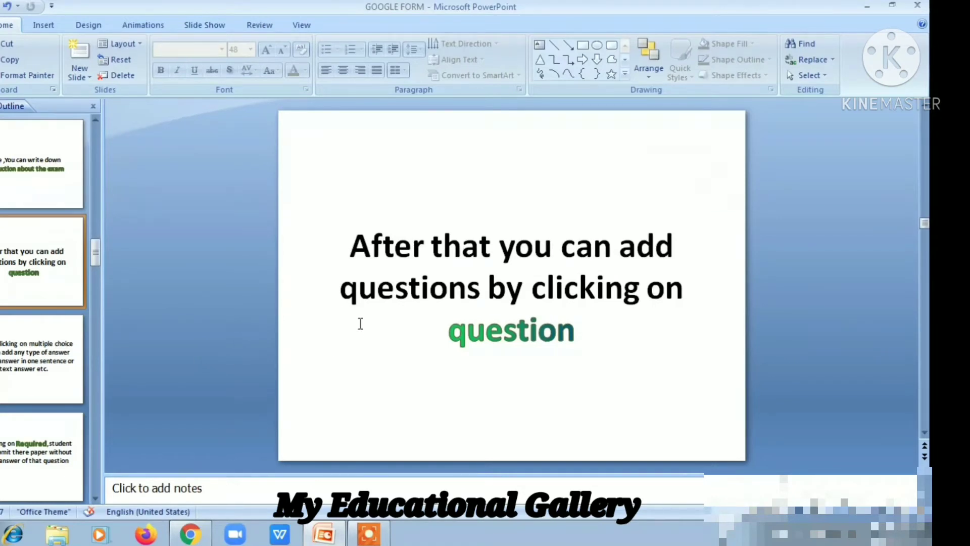
{"action": "left_click", "coordinate": [183, 537]}
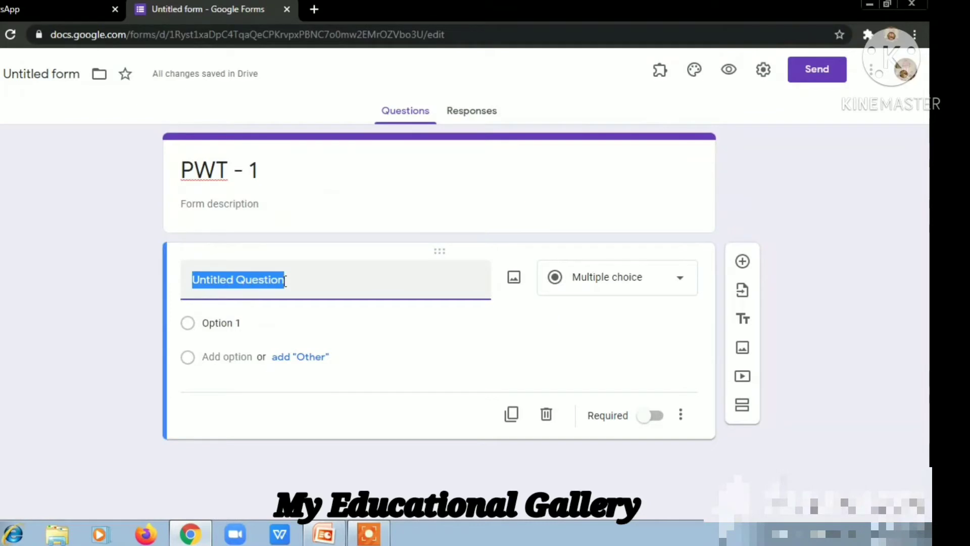
{"action": "type", "text": "w"}
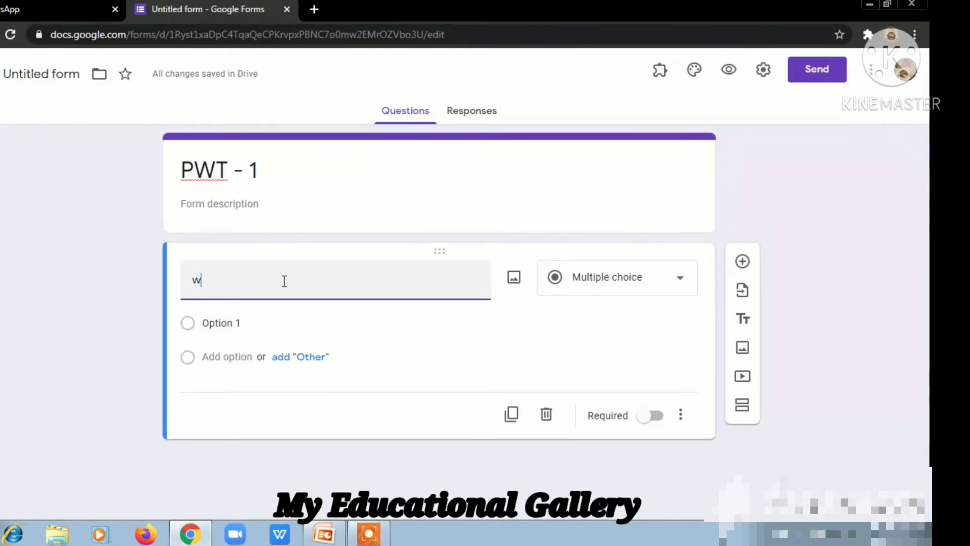
{"action": "type", "text": "rite your f"}
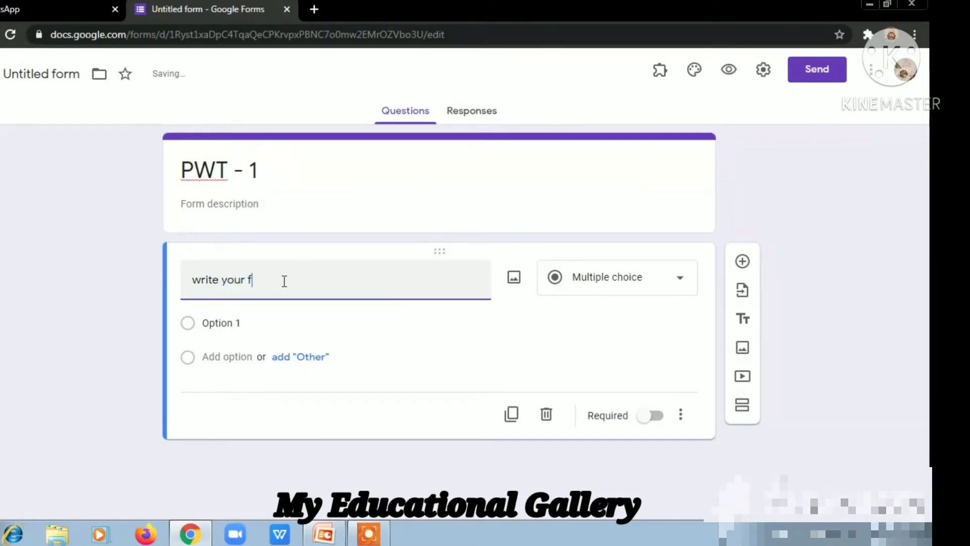
{"action": "type", "text": "ull"}
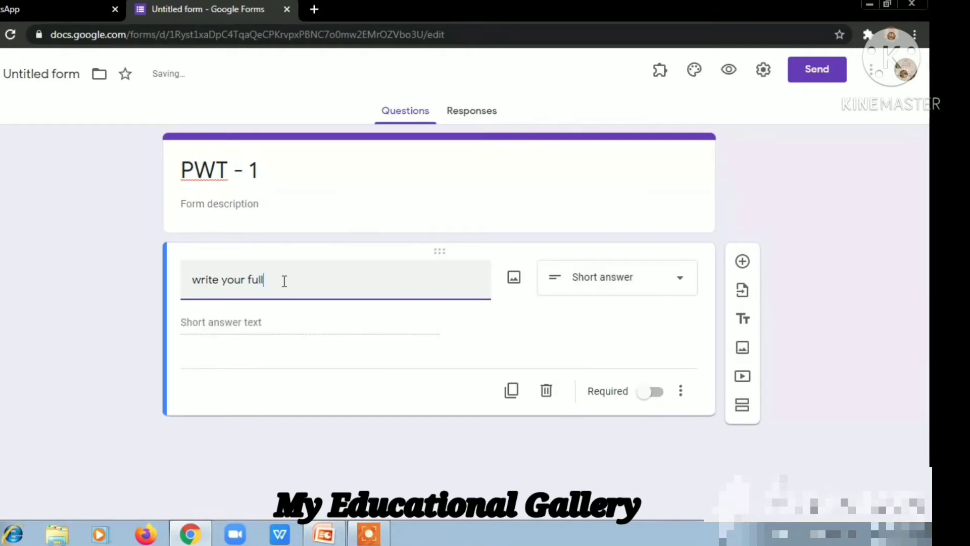
{"action": "type", "text": " name"}
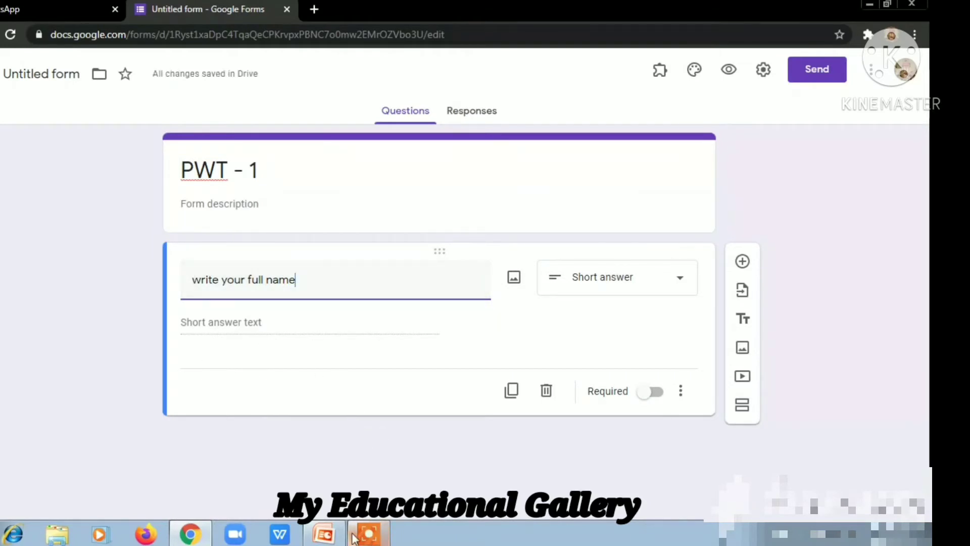
{"action": "left_click", "coordinate": [323, 534]}
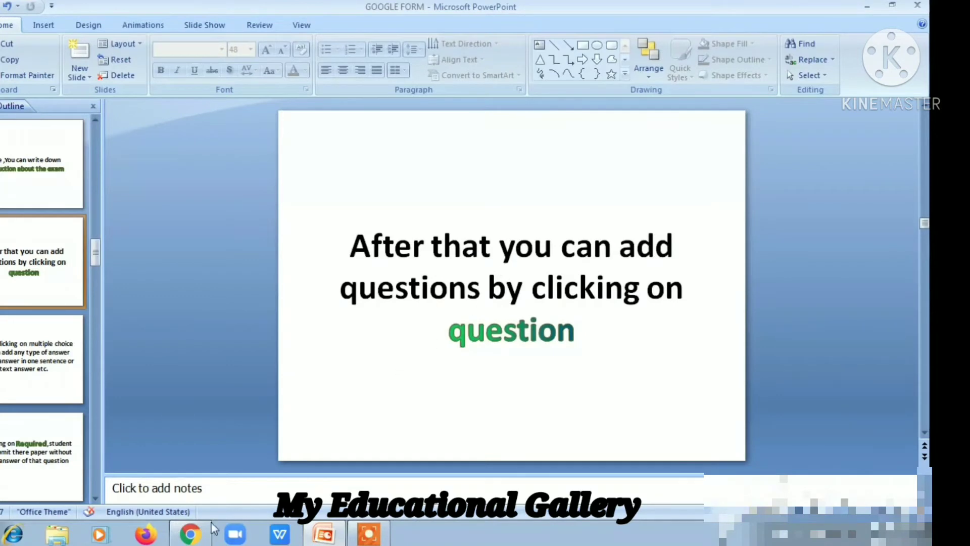
{"action": "left_click", "coordinate": [191, 534]}
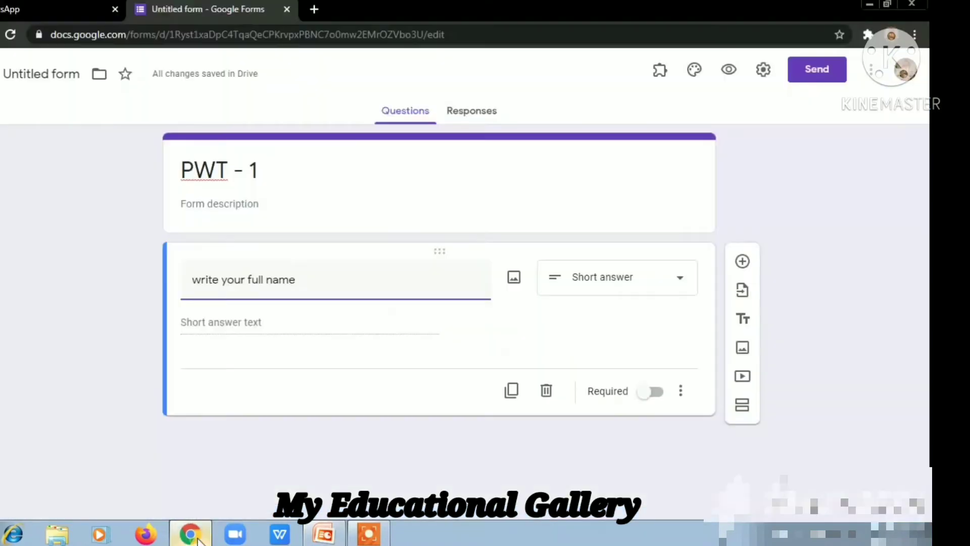
- Add a second question to the form with the text "choose the image of bee"
{"action": "left_click", "coordinate": [742, 261]}
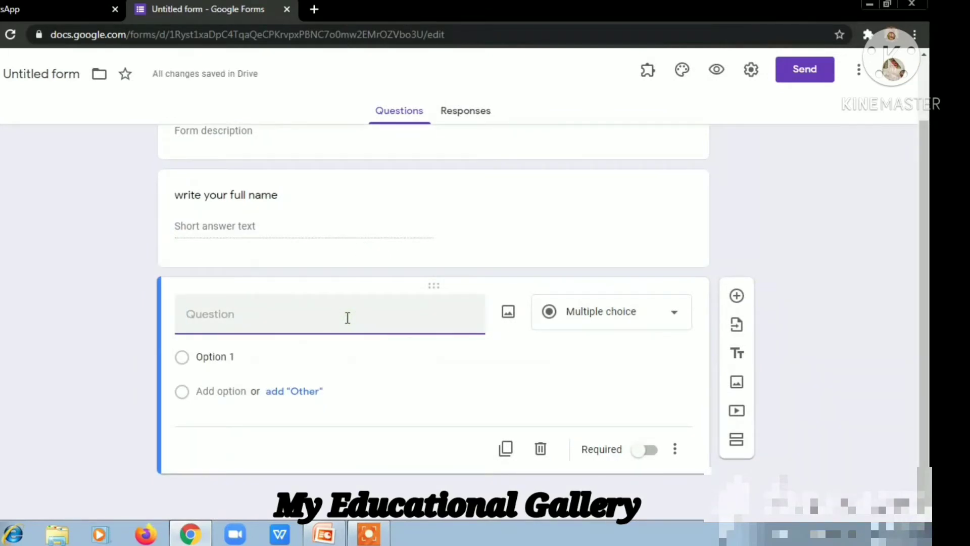
{"action": "type", "text": "ch"}
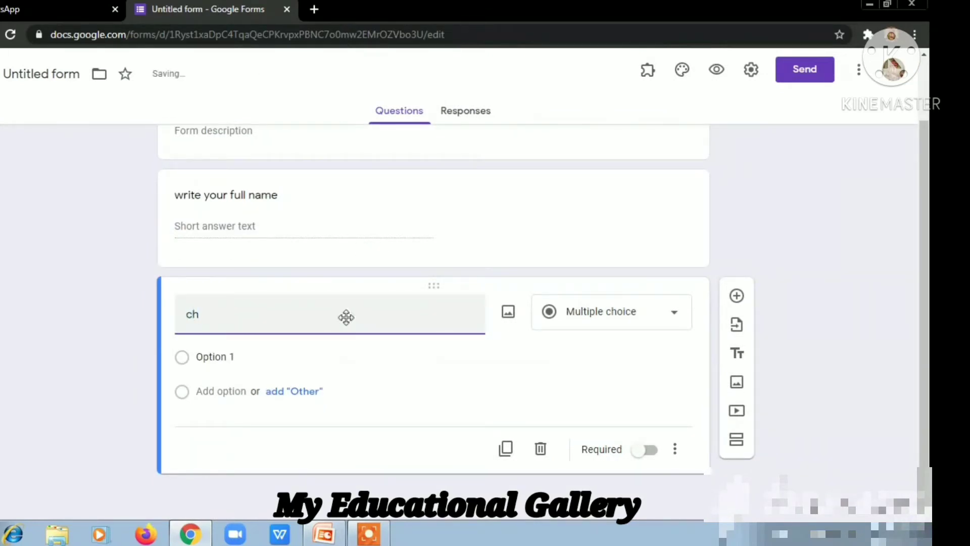
{"action": "type", "text": "o"}
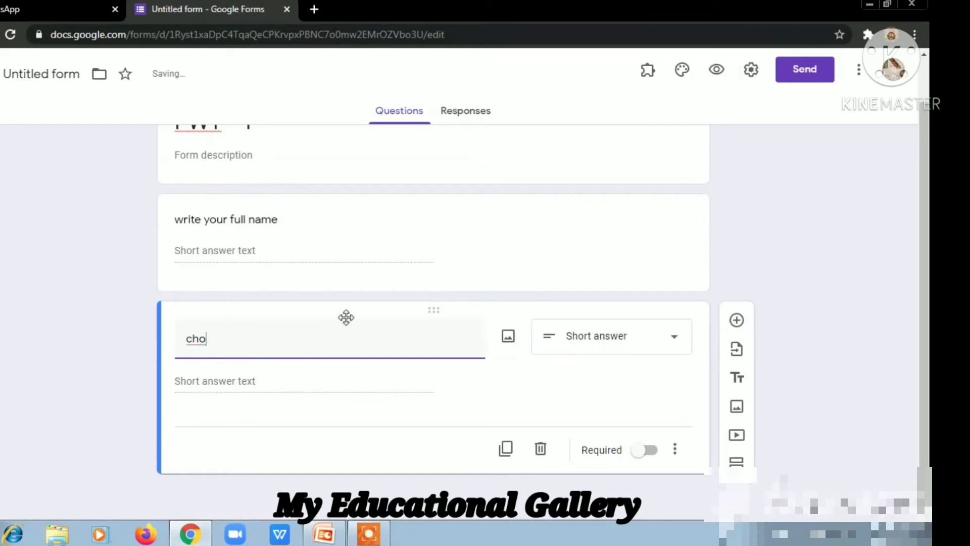
{"action": "type", "text": "ose the i"}
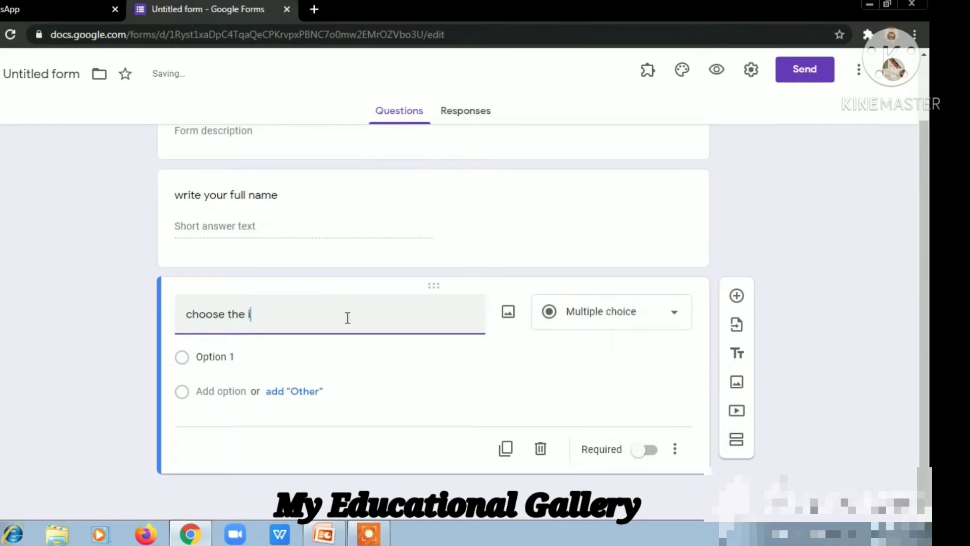
{"action": "type", "text": "mage of bee"}
- Switch to PowerPoint and read the slide about choosing answer types through multiple choice
{"action": "left_click", "coordinate": [336, 527]}
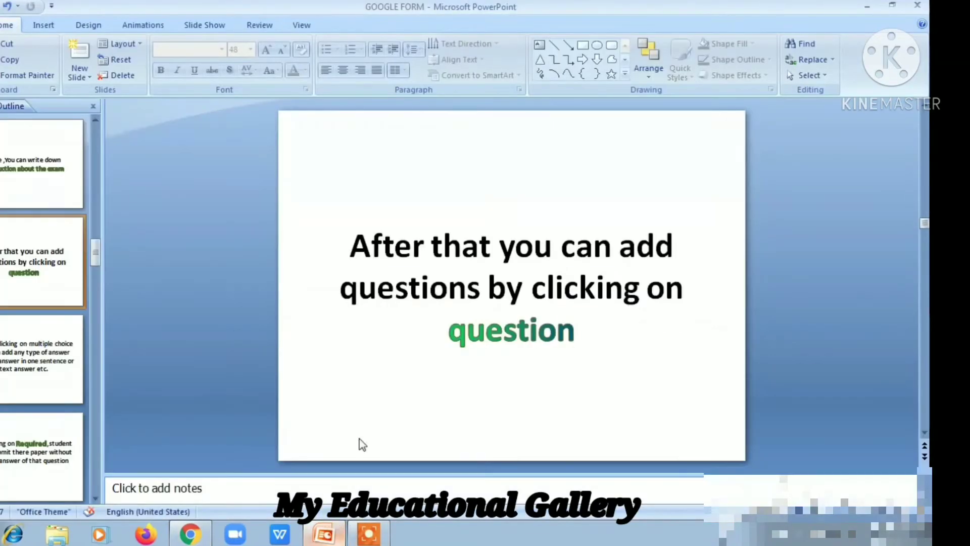
{"action": "scroll", "coordinate": [481, 301], "scroll_direction": "down", "scroll_amount": 3}
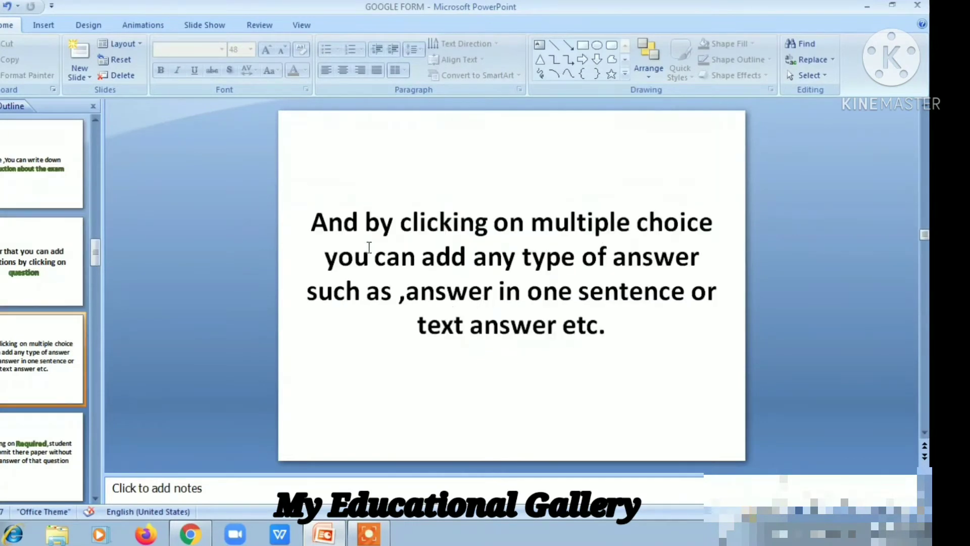
{"action": "mouse_move", "coordinate": [313, 221]}
{"action": "left_mouse_down"}
{"action": "mouse_move", "coordinate": [751, 229]}
{"action": "mouse_move", "coordinate": [757, 291]}
{"action": "mouse_move", "coordinate": [715, 319]}
{"action": "mouse_move", "coordinate": [505, 302]}
{"action": "mouse_move", "coordinate": [639, 277]}
{"action": "mouse_move", "coordinate": [669, 312]}
{"action": "left_mouse_up"}
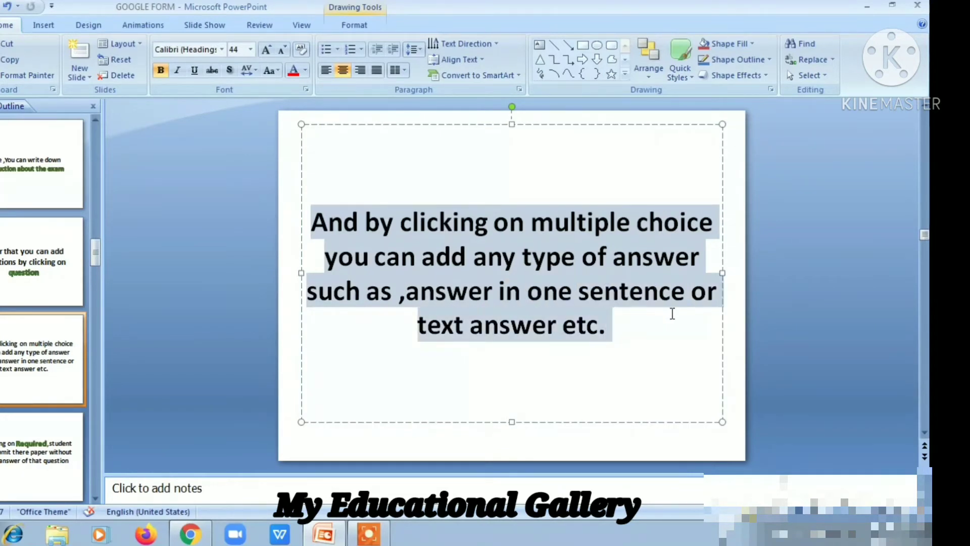
{"action": "left_click", "coordinate": [645, 340]}
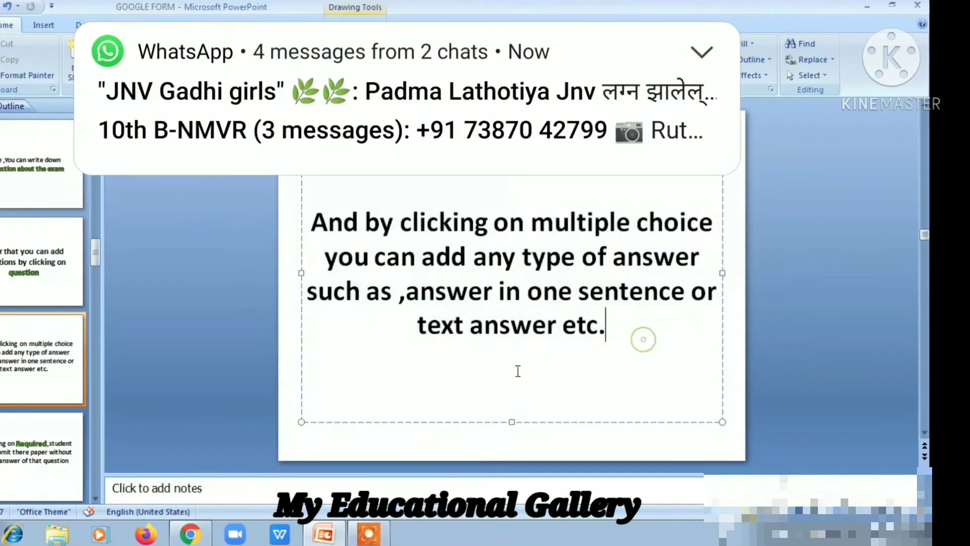
- Return to the form in Chrome, change the bee question's type to Short answer, and set it back to Multiple choice
{"action": "left_click", "coordinate": [188, 535]}
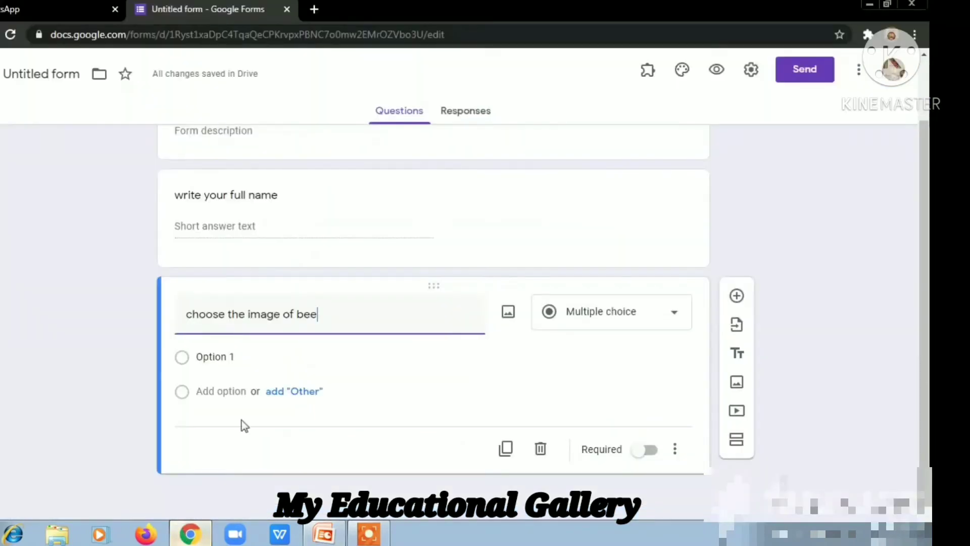
{"action": "left_click", "coordinate": [607, 326]}
{"action": "left_click", "coordinate": [609, 91]}
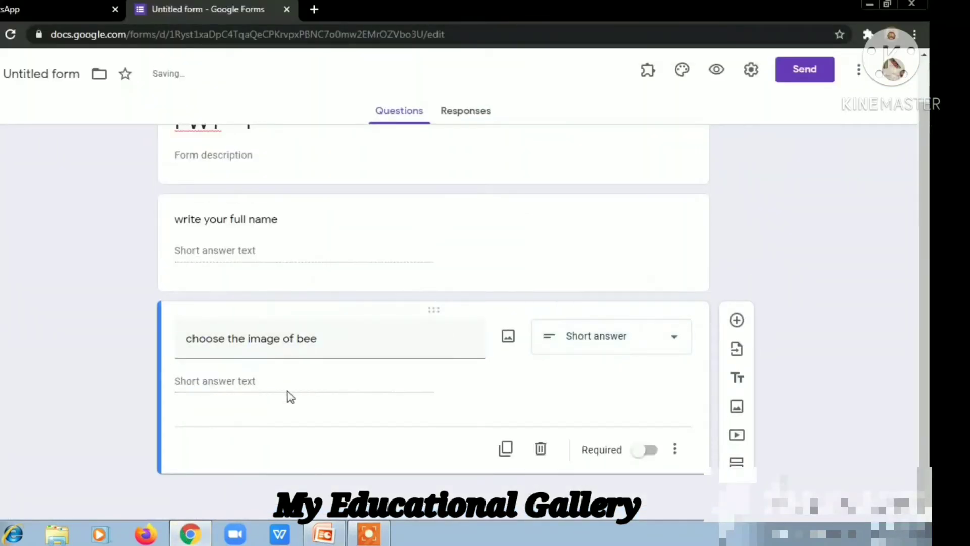
{"action": "left_click", "coordinate": [645, 340]}
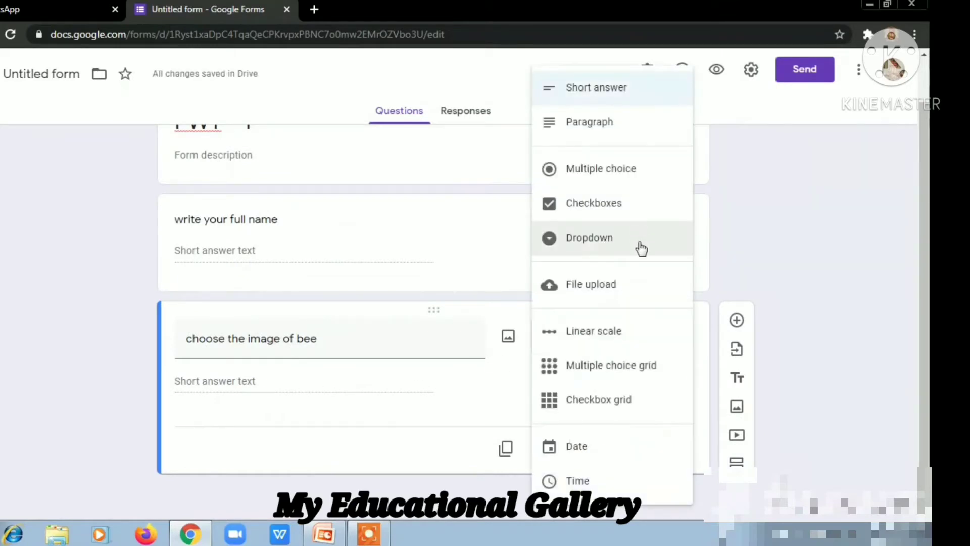
{"action": "left_click", "coordinate": [631, 173]}
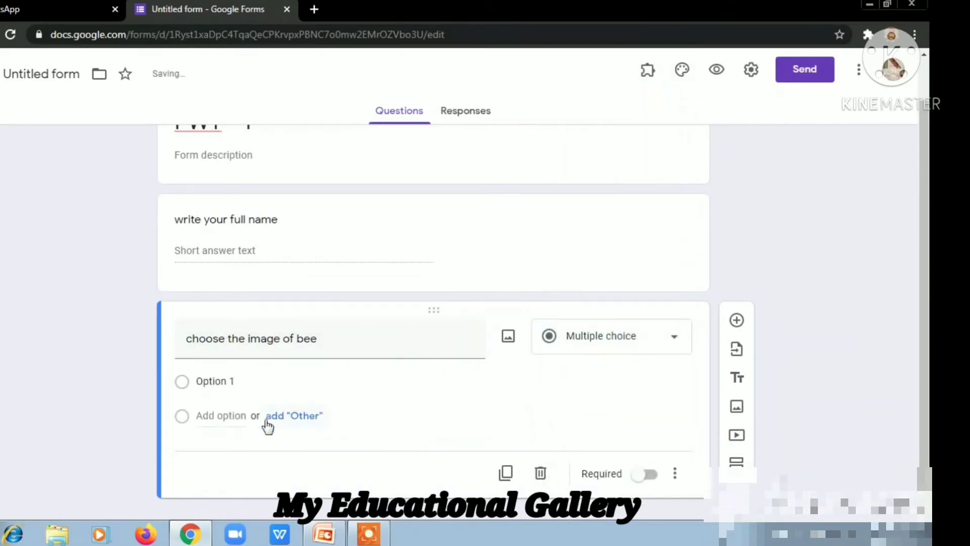
- Switch to PowerPoint and read the slide about making a question Required
{"action": "left_click", "coordinate": [323, 534]}
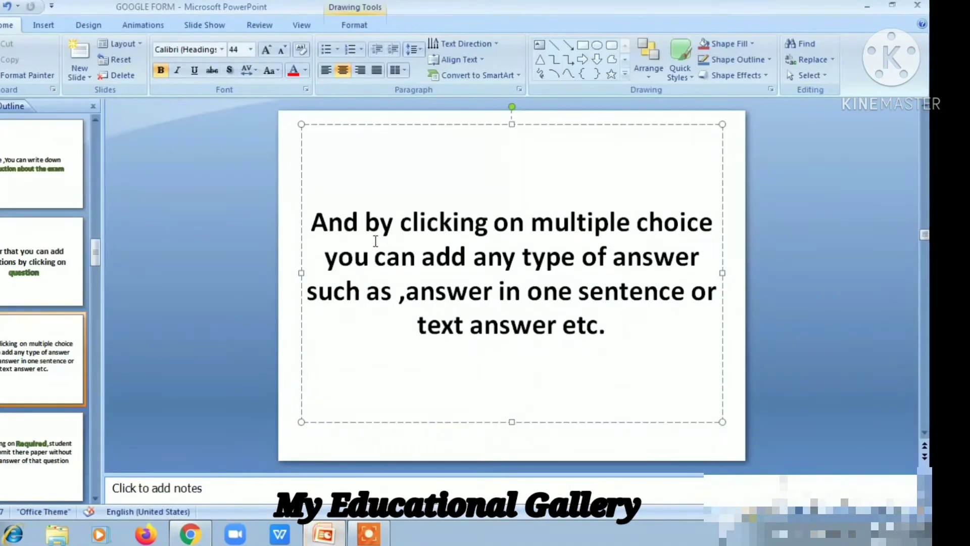
{"action": "scroll", "coordinate": [363, 272], "scroll_direction": "down", "scroll_amount": 3}
{"action": "scroll", "coordinate": [364, 272], "scroll_direction": "down", "scroll_amount": 2}
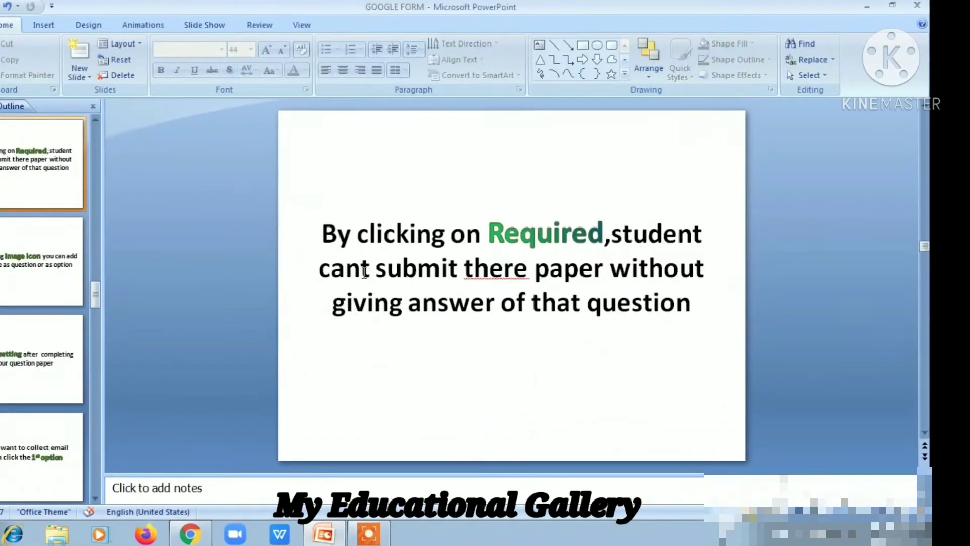
{"action": "mouse_move", "coordinate": [320, 224]}
{"action": "left_mouse_down"}
{"action": "mouse_move", "coordinate": [571, 226]}
{"action": "mouse_move", "coordinate": [592, 262]}
{"action": "mouse_move", "coordinate": [669, 306]}
{"action": "left_mouse_up"}
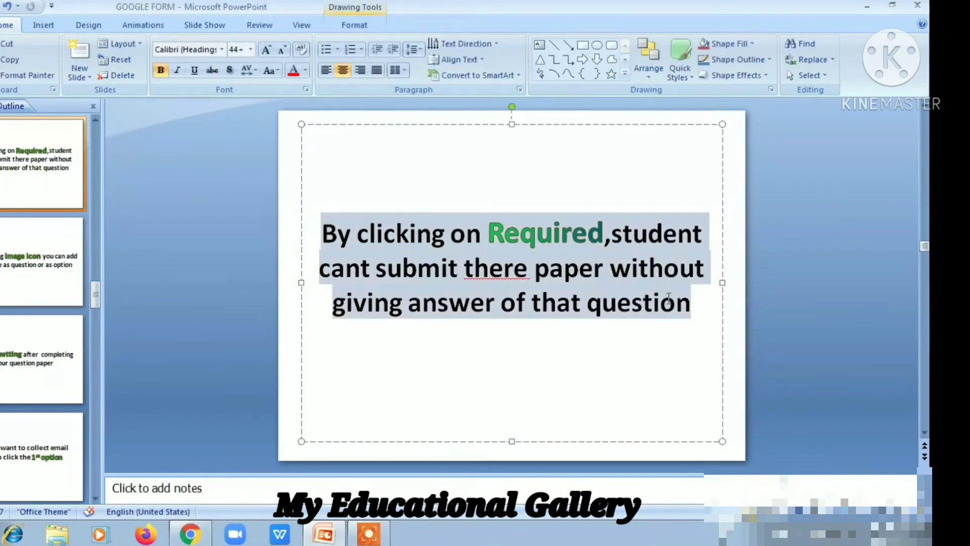
{"action": "left_click", "coordinate": [619, 361]}
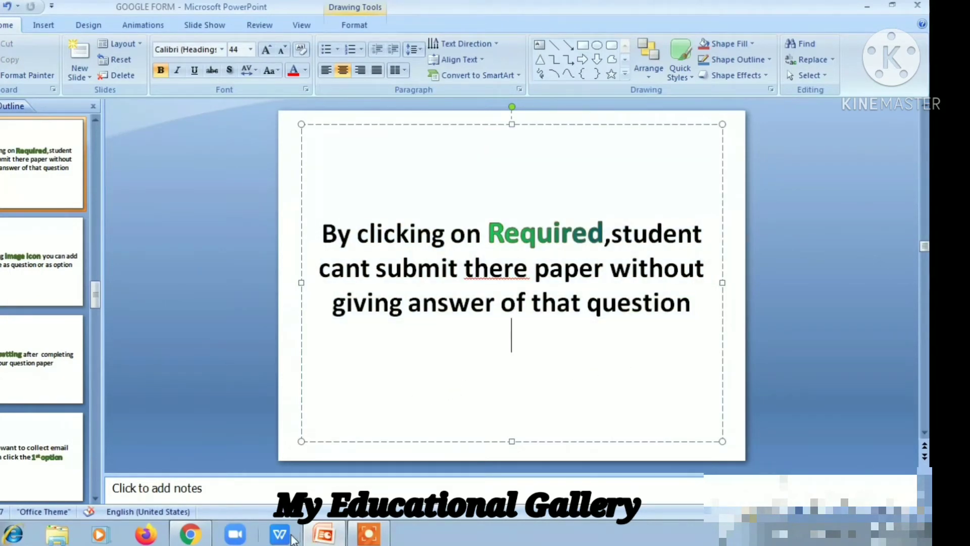
- In the Chrome form, make both the "choose the image of bee" and "write your full name" questions required
{"action": "left_click", "coordinate": [191, 534]}
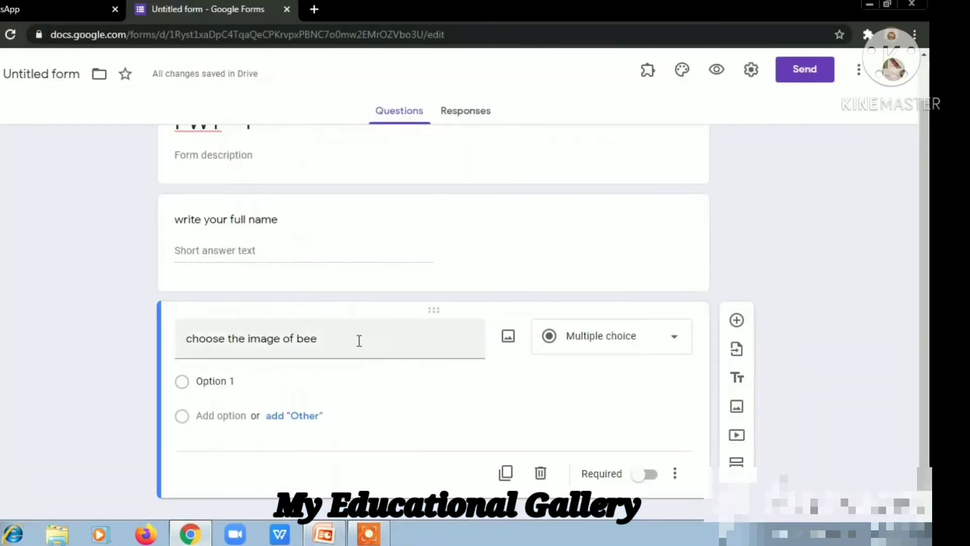
{"action": "left_click", "coordinate": [645, 476]}
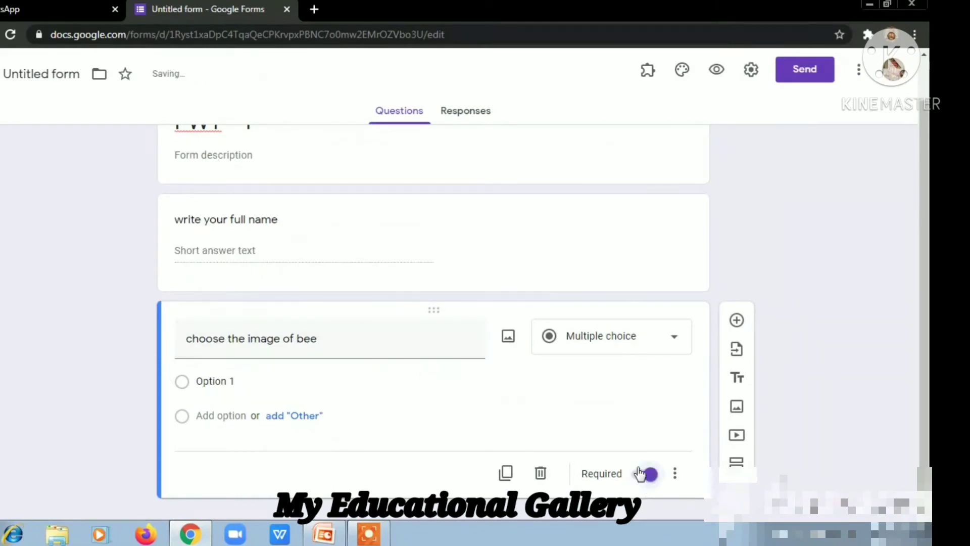
{"action": "scroll", "coordinate": [628, 457], "scroll_direction": "up", "scroll_amount": 1}
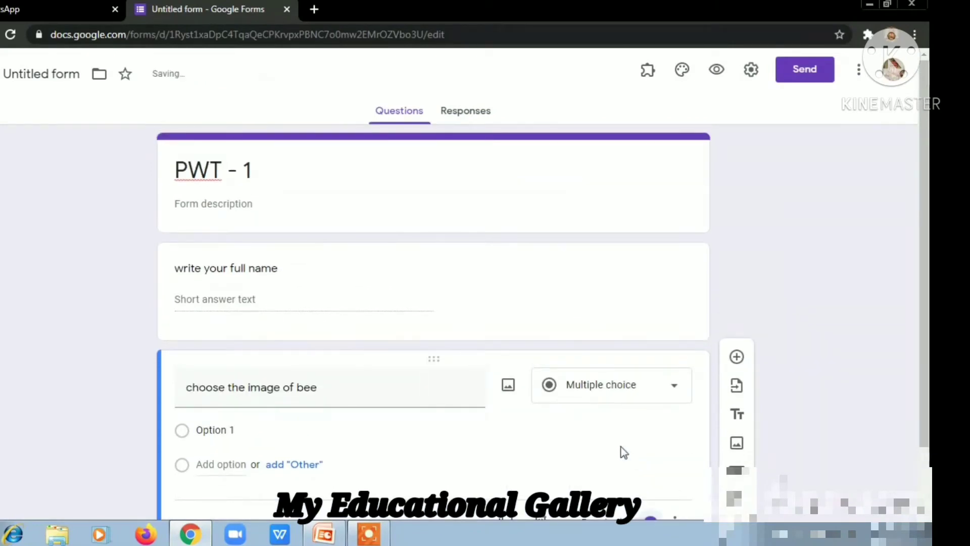
{"action": "left_click", "coordinate": [490, 295]}
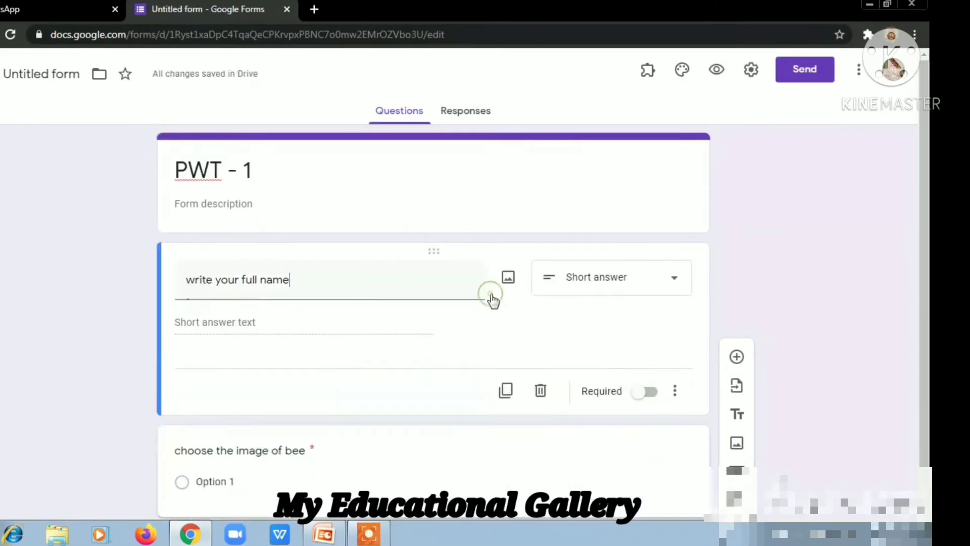
{"action": "left_click", "coordinate": [642, 392]}
{"action": "scroll", "coordinate": [303, 308], "scroll_direction": "down", "scroll_amount": 1}
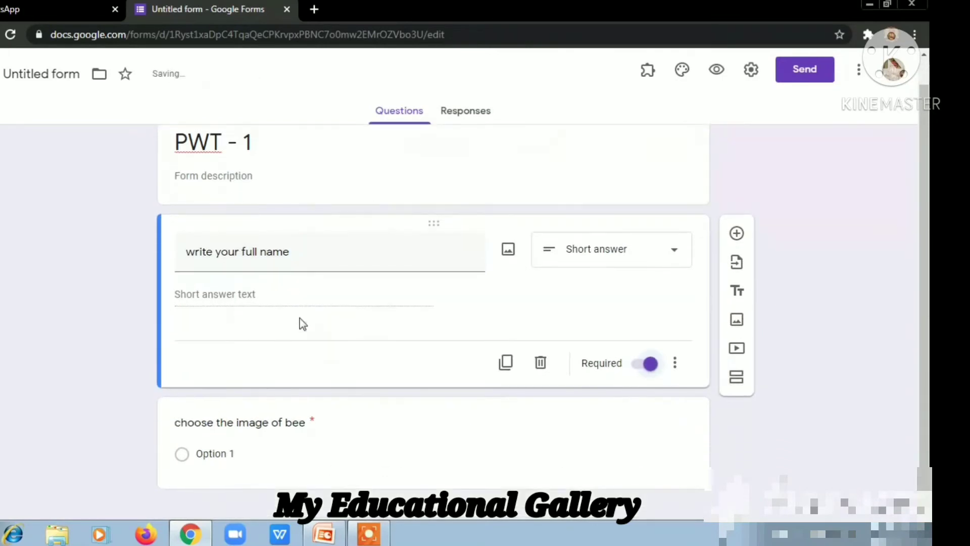
- Switch to PowerPoint and read the slide about using the image icon for questions or options
{"action": "left_click", "coordinate": [324, 534]}
{"action": "left_click", "coordinate": [54, 277]}
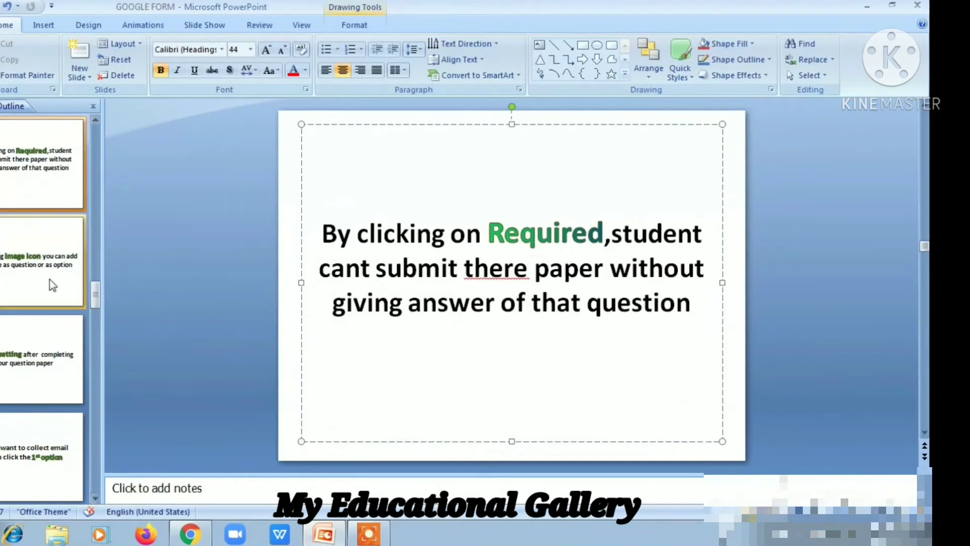
{"action": "mouse_move", "coordinate": [315, 257]}
{"action": "left_mouse_down"}
{"action": "mouse_move", "coordinate": [564, 298]}
{"action": "mouse_move", "coordinate": [679, 289]}
{"action": "left_mouse_up"}
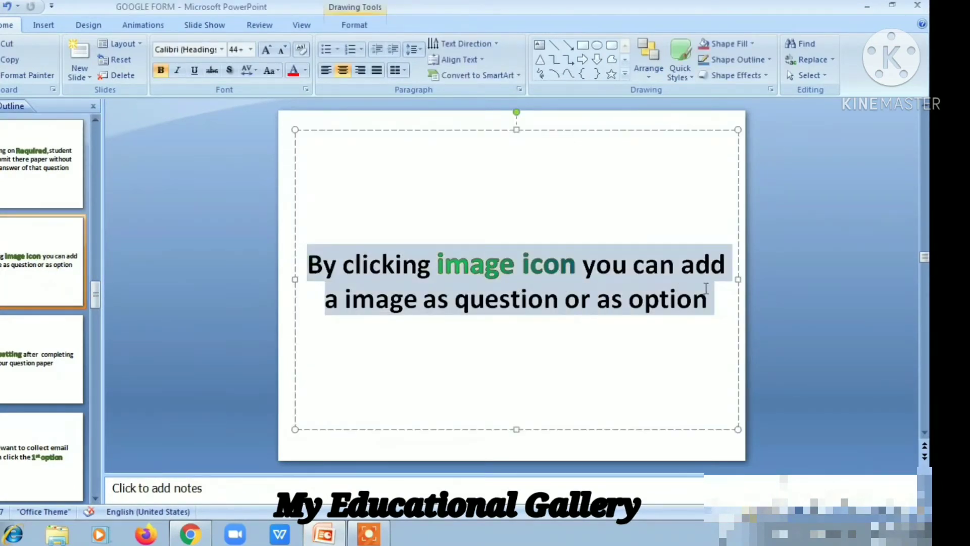
{"action": "left_click", "coordinate": [564, 349]}
- In the Chrome form, upload the bee picture "download" from the Sample Pictures folder as the image for Option 1 of the bee question
{"action": "left_click", "coordinate": [190, 534]}
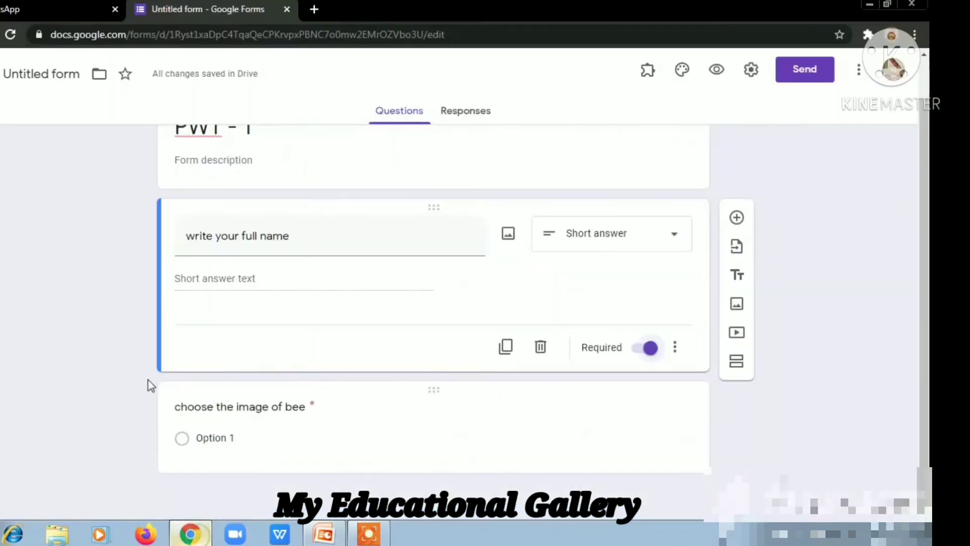
{"action": "left_click", "coordinate": [569, 392]}
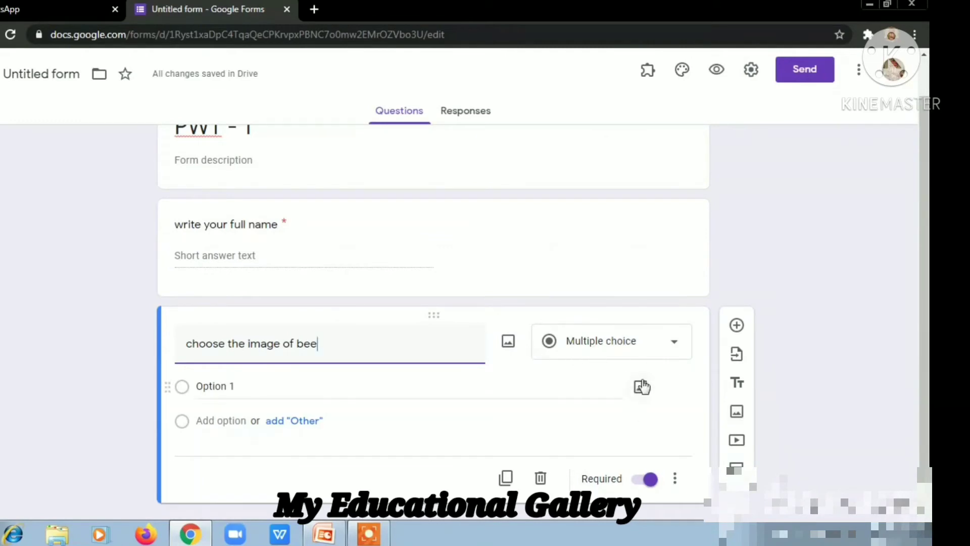
{"action": "left_click", "coordinate": [643, 383]}
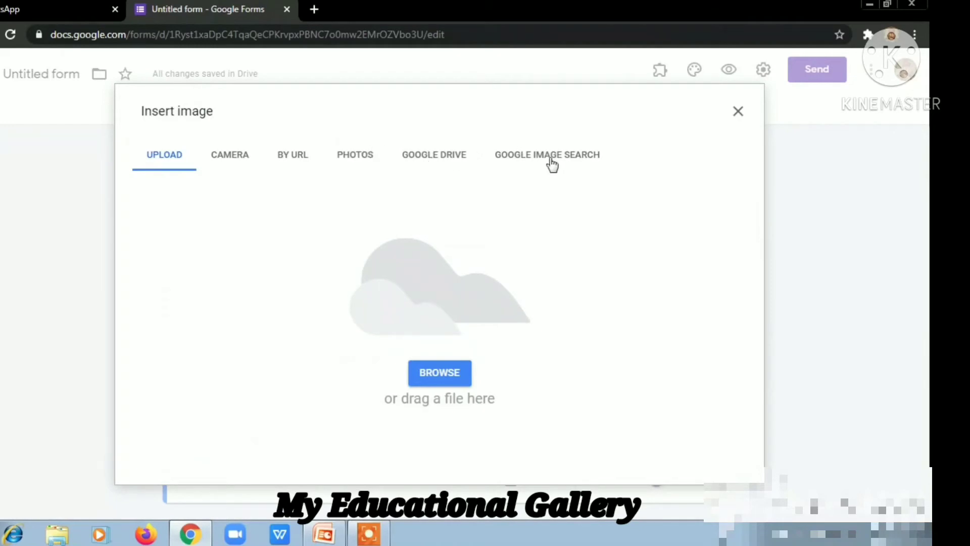
{"action": "left_click", "coordinate": [439, 374]}
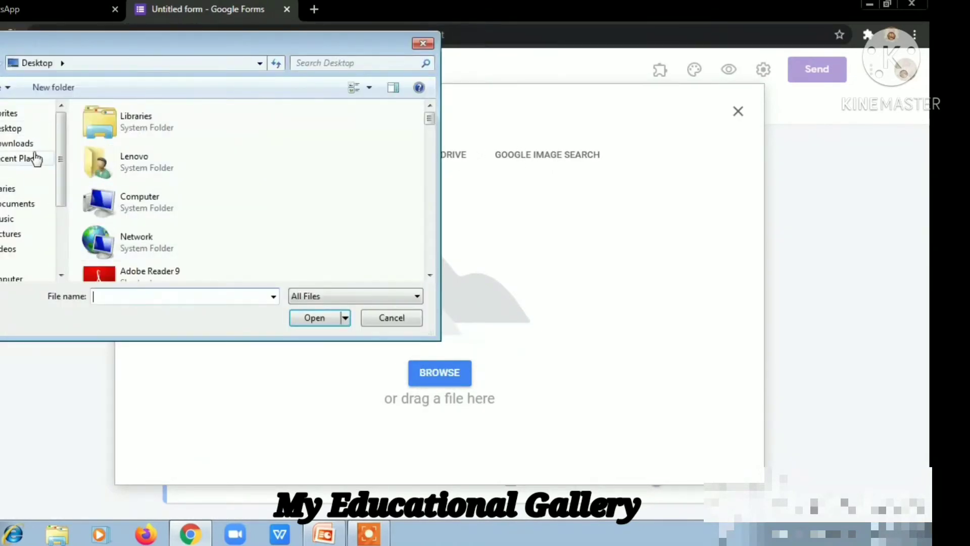
{"action": "left_click", "coordinate": [10, 234]}
{"action": "left_click", "coordinate": [167, 194]}
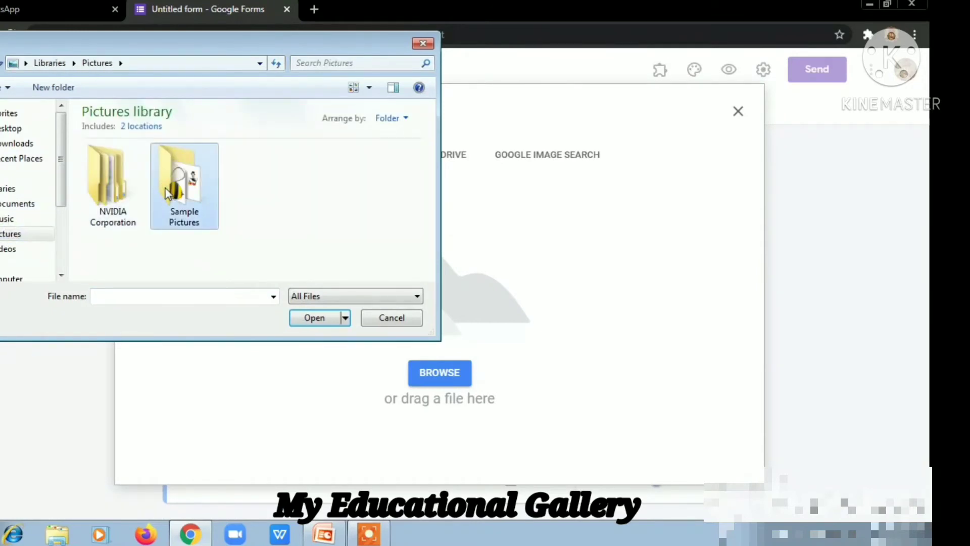
{"action": "double_click", "coordinate": [166, 194]}
{"action": "double_click", "coordinate": [254, 182]}
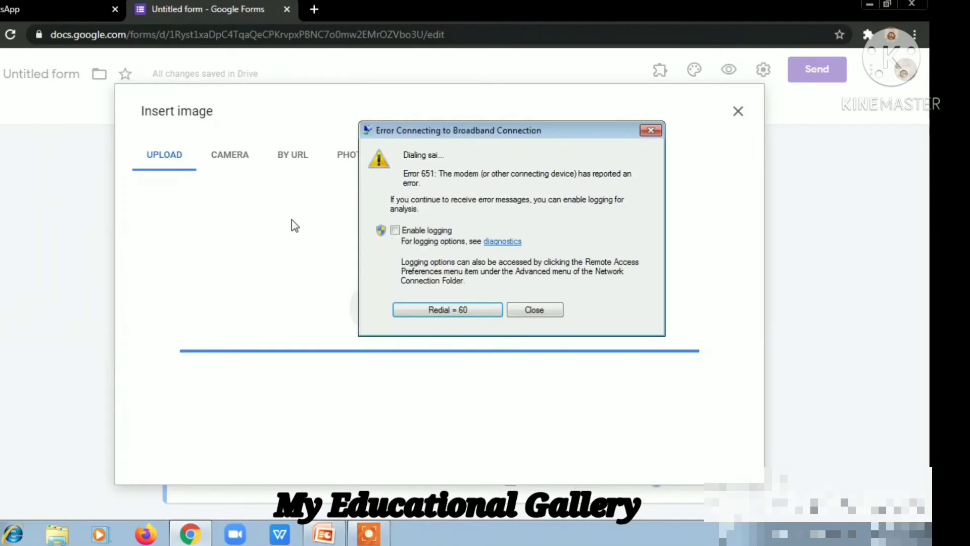
{"action": "left_click", "coordinate": [535, 310]}
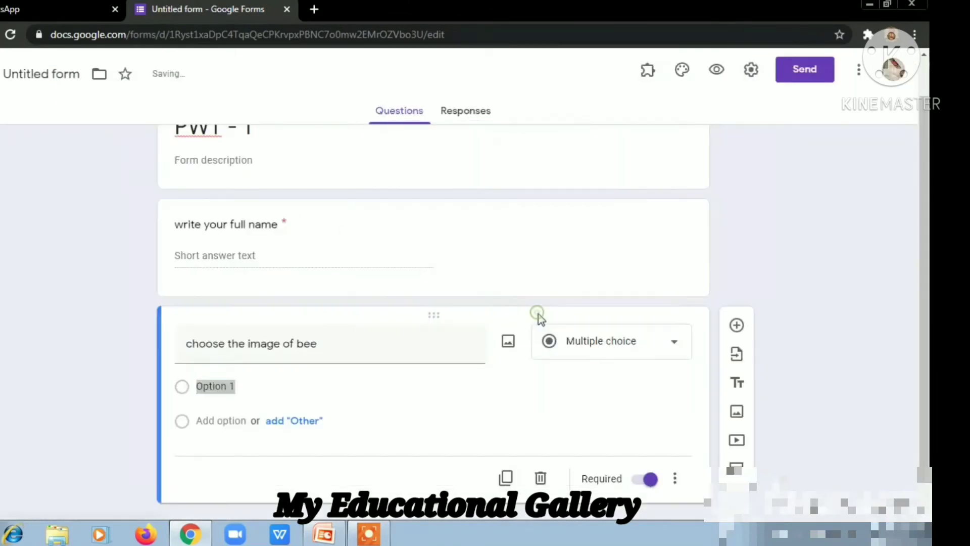
- Add Option 2 to the bee question and upload the picture of three ducks from Sample Pictures as its image
{"action": "scroll", "coordinate": [266, 381], "scroll_direction": "down", "scroll_amount": 2}
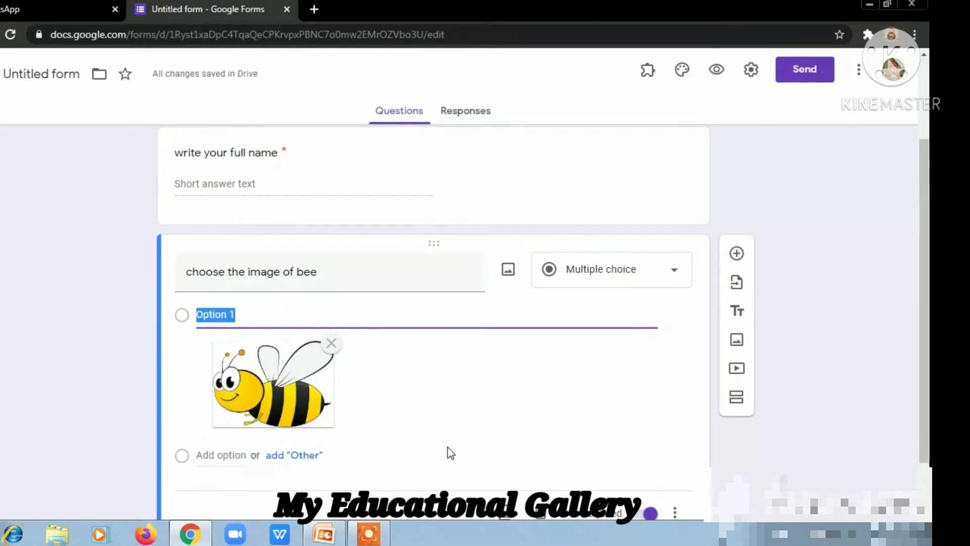
{"action": "scroll", "coordinate": [405, 448], "scroll_direction": "down", "scroll_amount": 1}
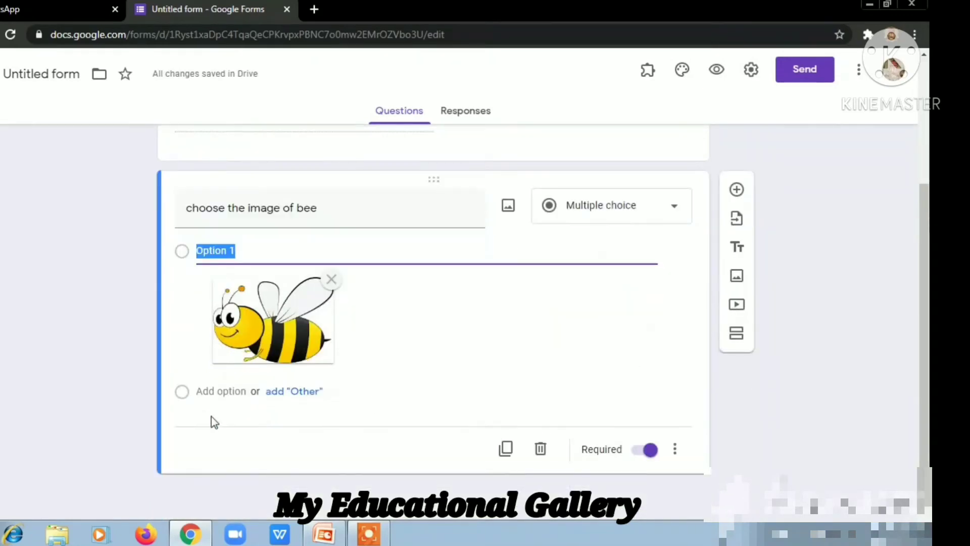
{"action": "left_click", "coordinate": [200, 391]}
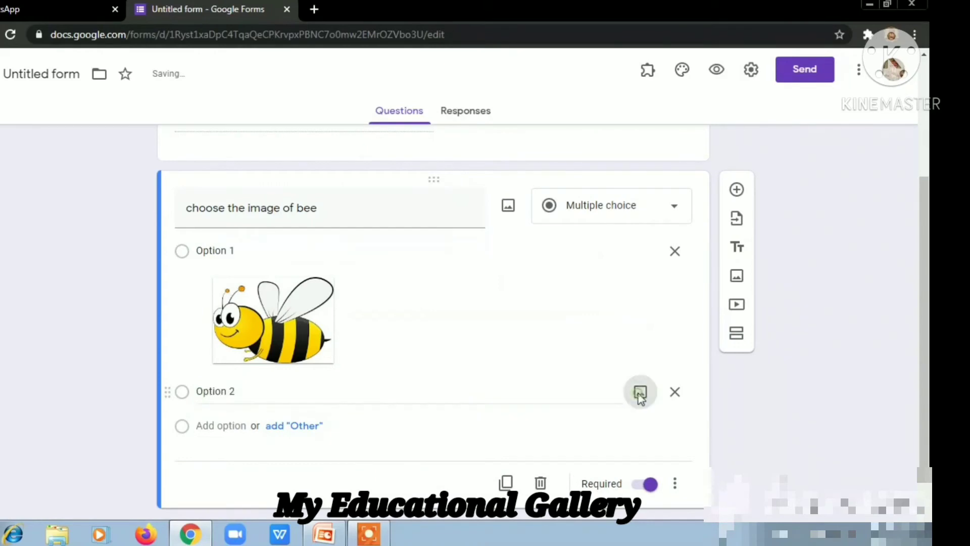
{"action": "left_click", "coordinate": [640, 392]}
{"action": "left_click", "coordinate": [425, 385]}
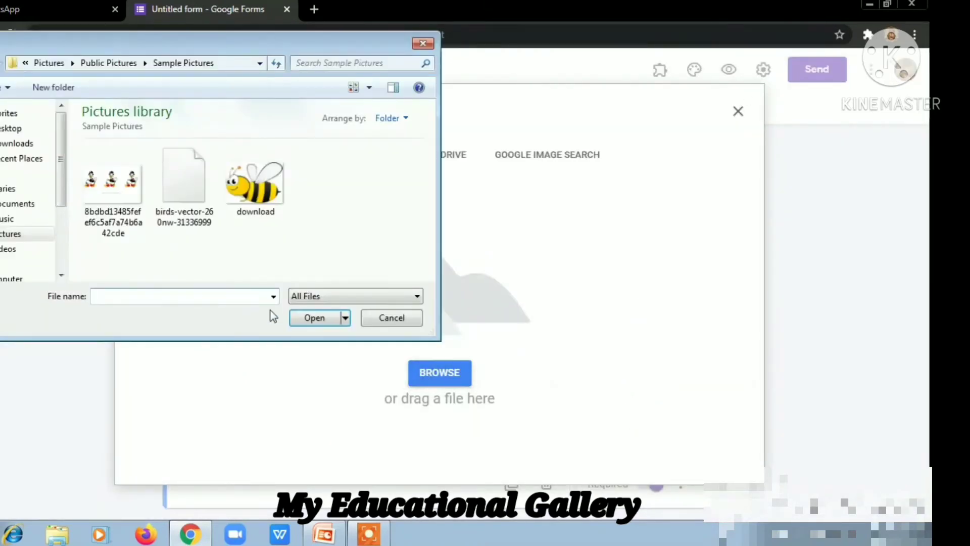
{"action": "double_click", "coordinate": [125, 193]}
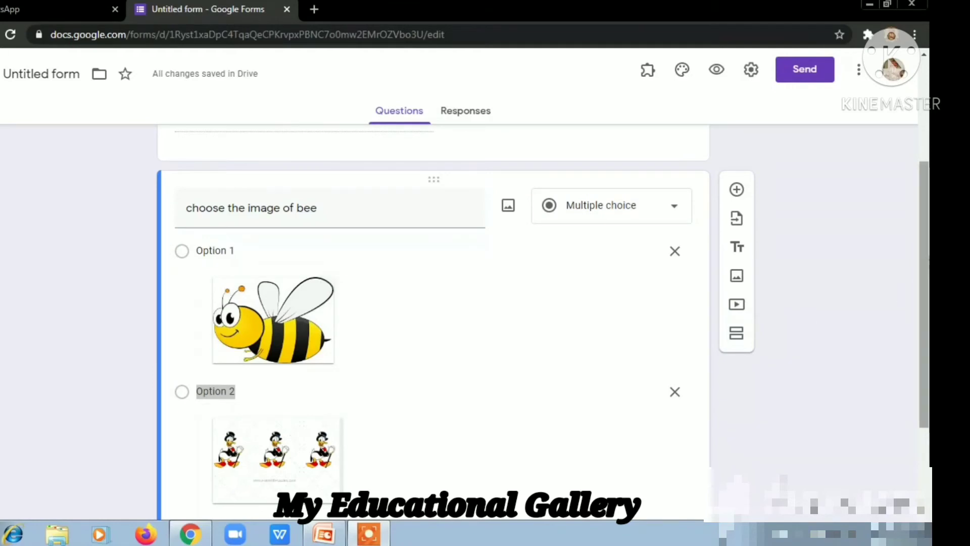
- Open the form's settings and look through the Presentation and Quizzes options, ending on the General options
{"action": "left_click", "coordinate": [556, 394]}
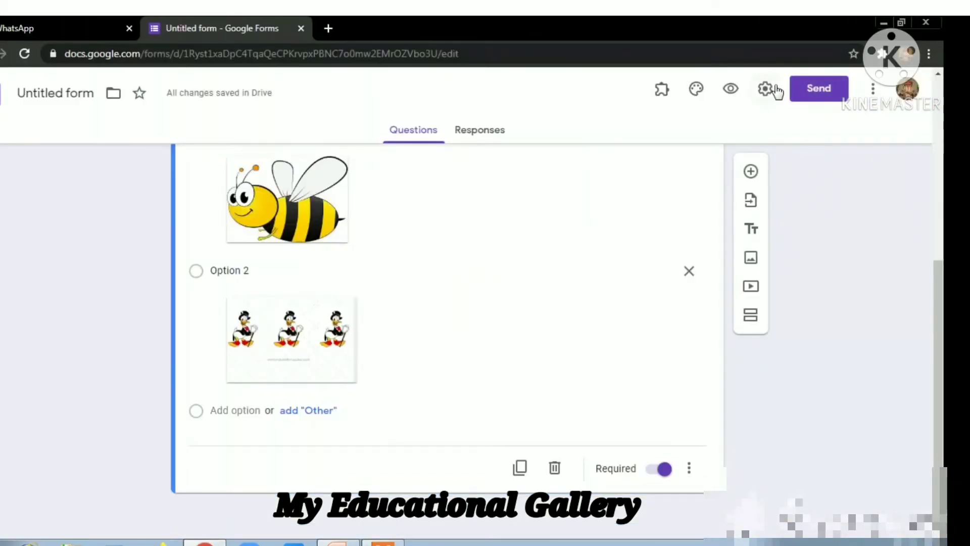
{"action": "left_click", "coordinate": [765, 89]}
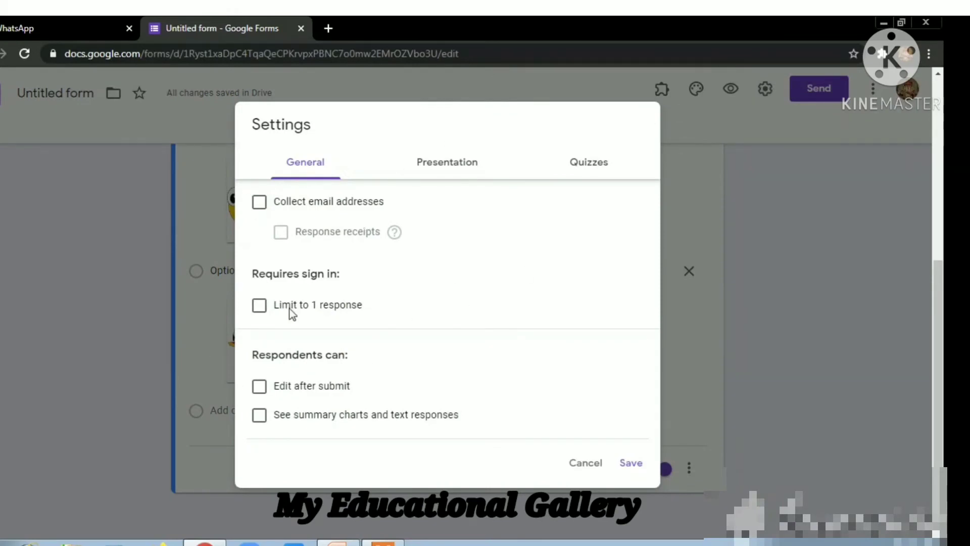
{"action": "left_click", "coordinate": [447, 162]}
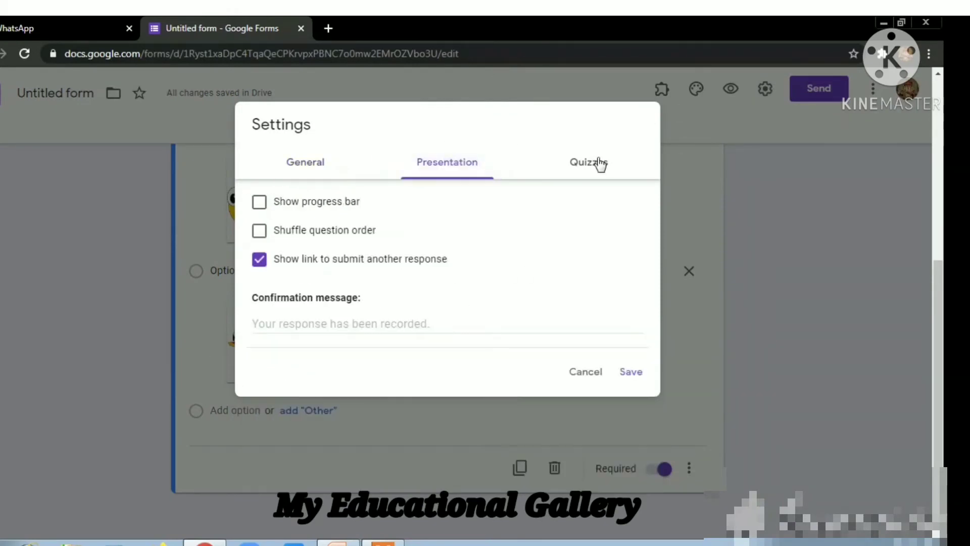
{"action": "left_click", "coordinate": [596, 162]}
{"action": "left_click", "coordinate": [303, 157]}
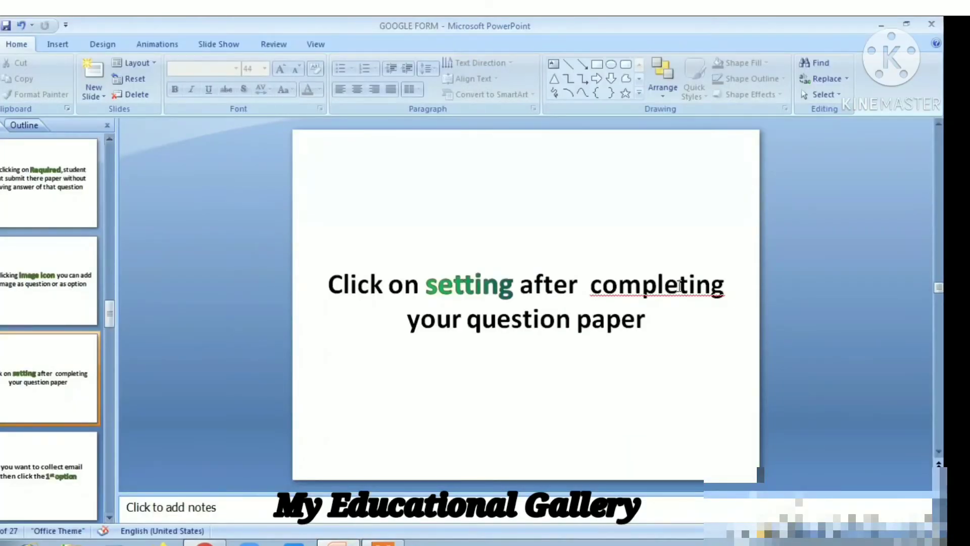
- Read the PowerPoint slides on settings and email collection, and in the Chrome form settings enable Collect email addresses and Limit to 1 response
{"action": "scroll", "coordinate": [642, 293], "scroll_direction": "down", "scroll_amount": 1}
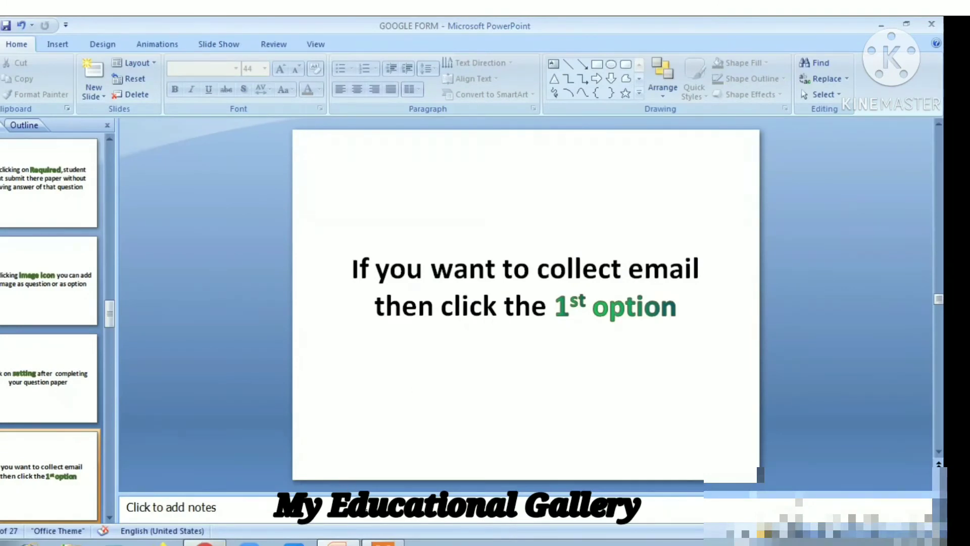
{"action": "scroll", "coordinate": [480, 433], "scroll_direction": "down", "scroll_amount": 1}
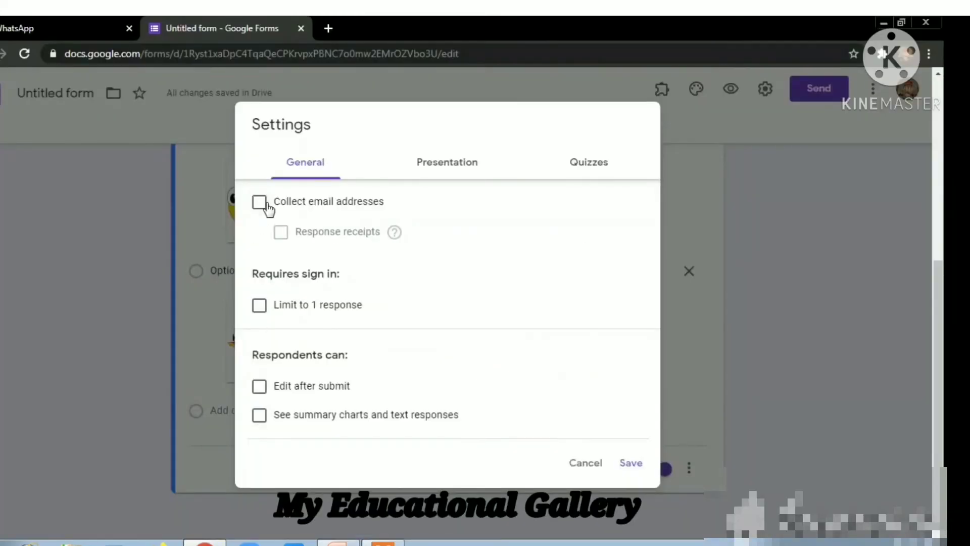
{"action": "left_click", "coordinate": [260, 204]}
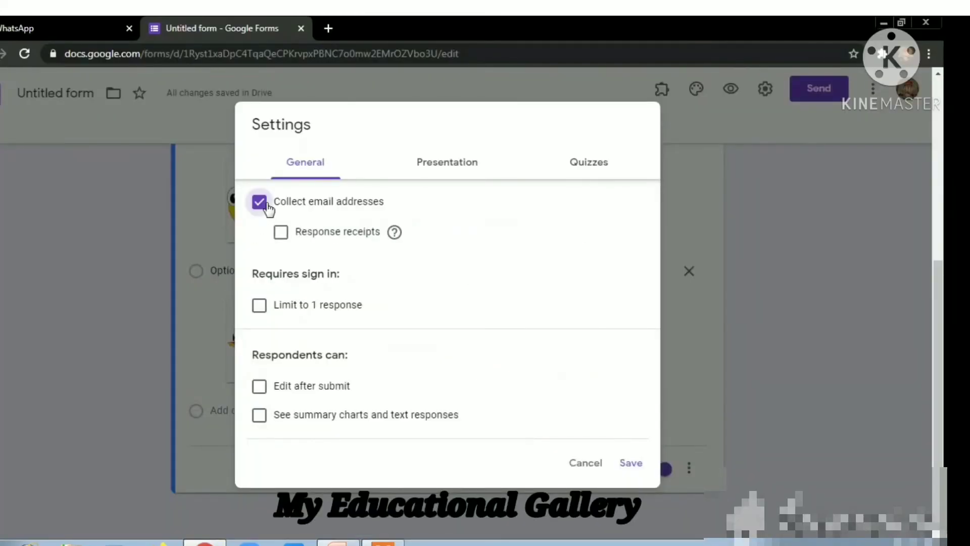
{"action": "left_click", "coordinate": [259, 306]}
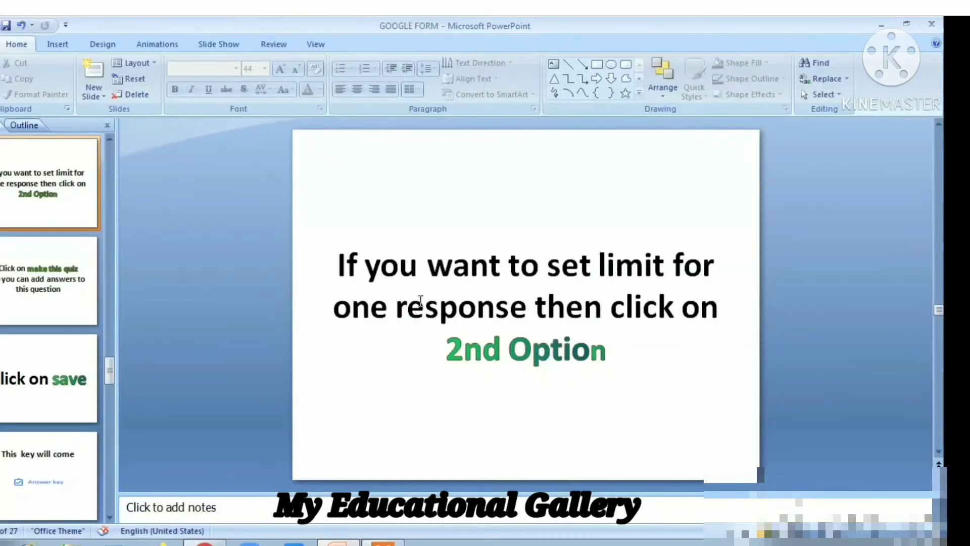
- Switch to PowerPoint and read the slides about limiting to one response, making the form a quiz and saving
{"action": "key", "text": "Down"}
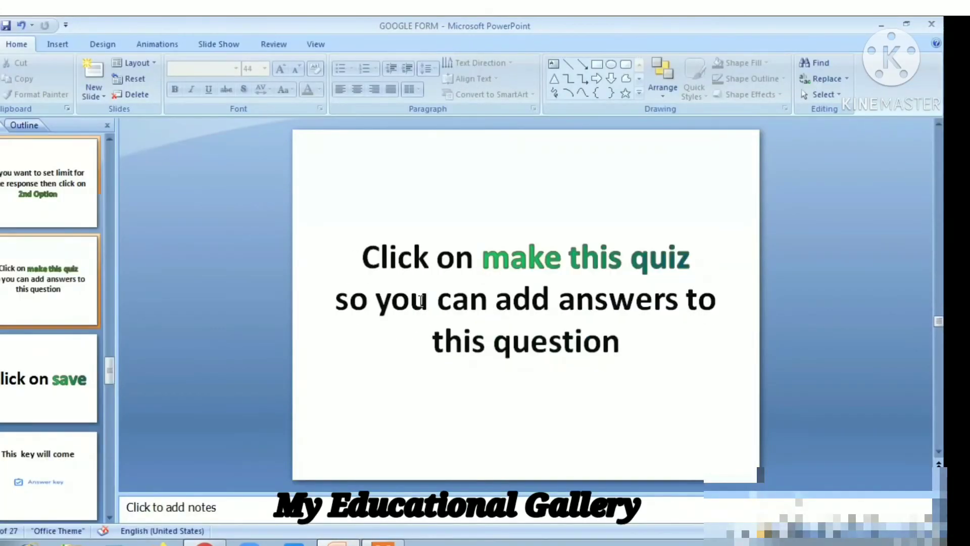
{"action": "key", "text": "Down"}
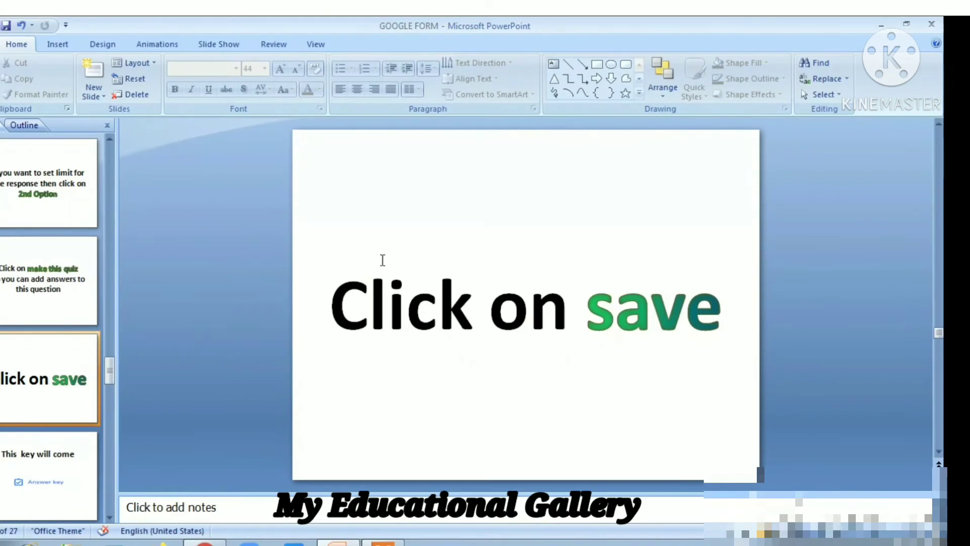
{"action": "key", "text": "Up"}
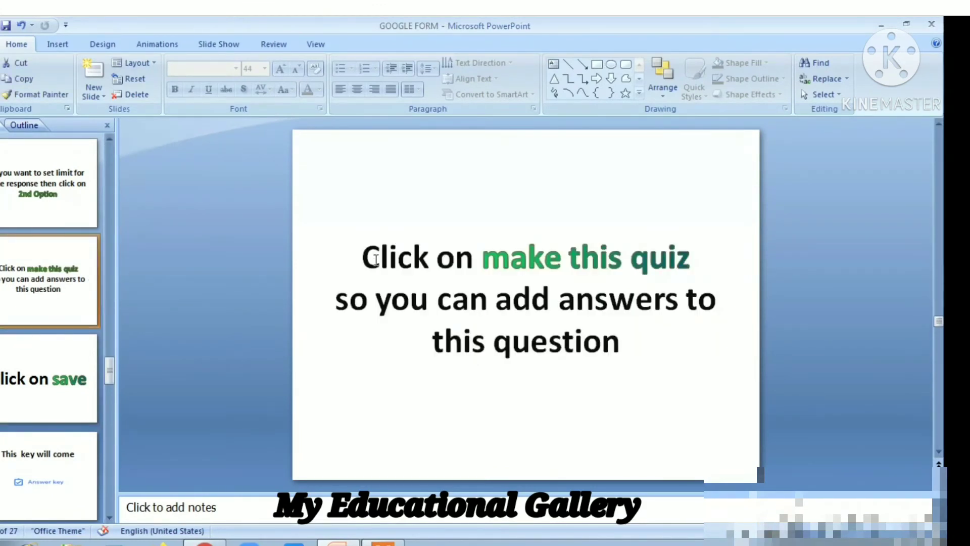
{"action": "mouse_move", "coordinate": [375, 258]}
{"action": "left_mouse_down"}
{"action": "mouse_move", "coordinate": [630, 256]}
{"action": "mouse_move", "coordinate": [678, 277]}
{"action": "mouse_move", "coordinate": [704, 328]}
{"action": "left_mouse_up"}
{"action": "left_click", "coordinate": [690, 372]}
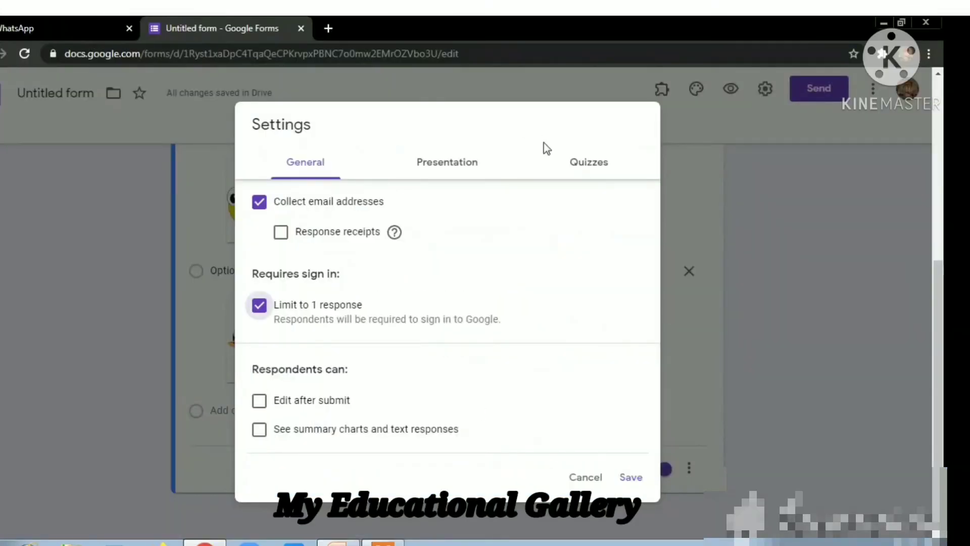
- In the Chrome form settings, turn on Make this a quiz, keep the default quiz options and save the settings
{"action": "left_click", "coordinate": [584, 164]}
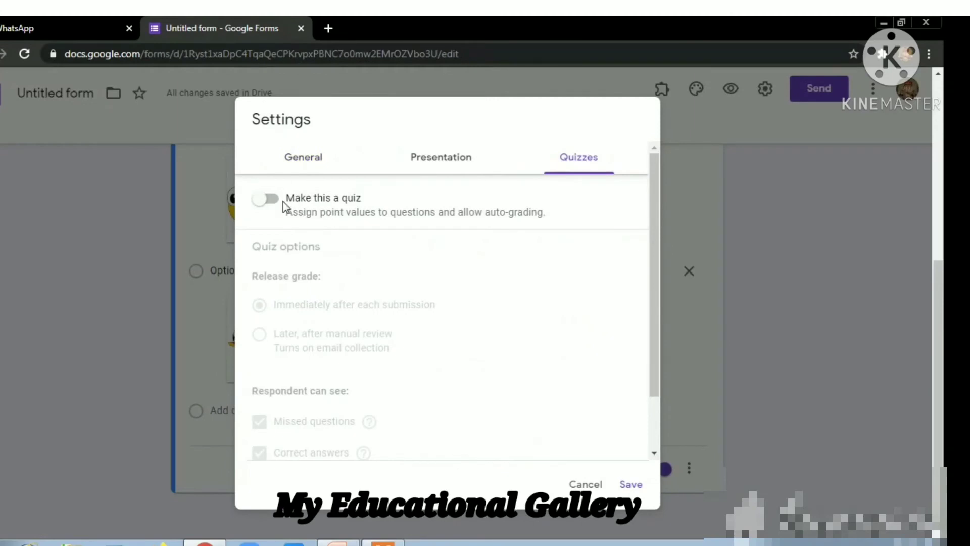
{"action": "left_click", "coordinate": [268, 198]}
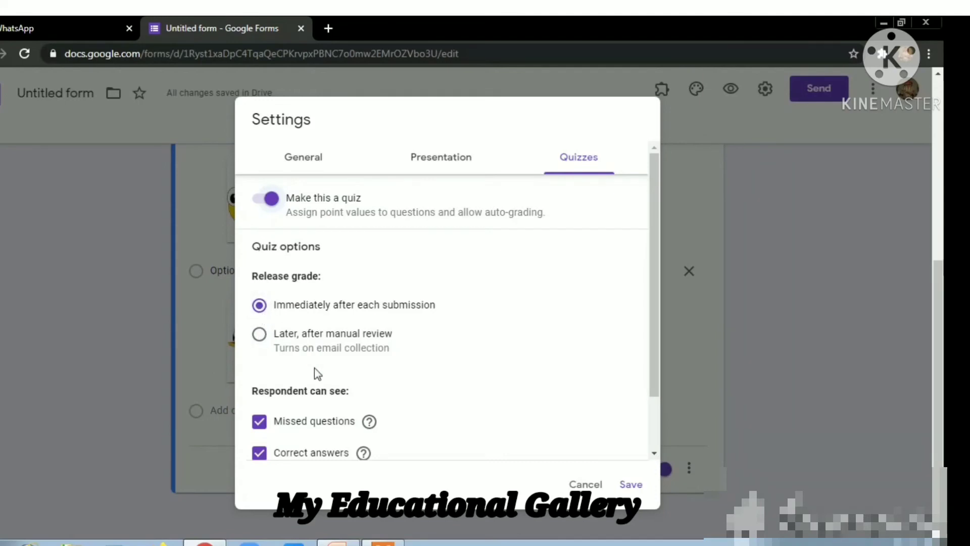
{"action": "scroll", "coordinate": [308, 382], "scroll_direction": "down", "scroll_amount": 2}
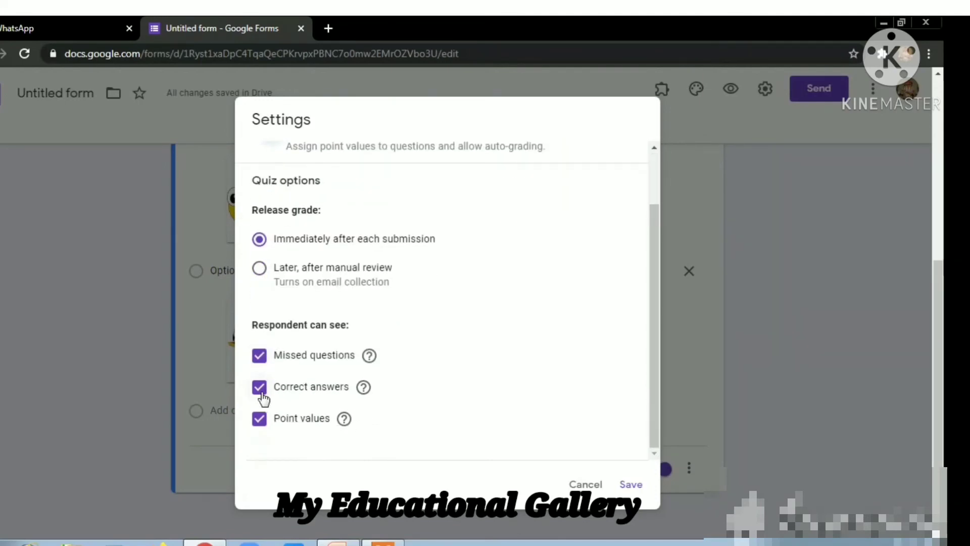
{"action": "left_click", "coordinate": [629, 484]}
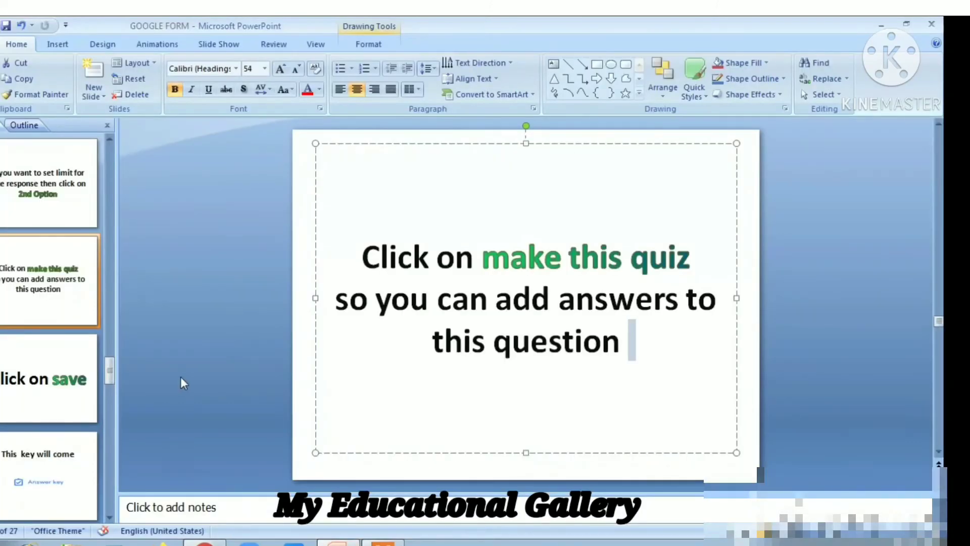
- Switch to PowerPoint and read the slides about saving the settings and the Answer key
{"action": "key", "text": "Page_Down"}
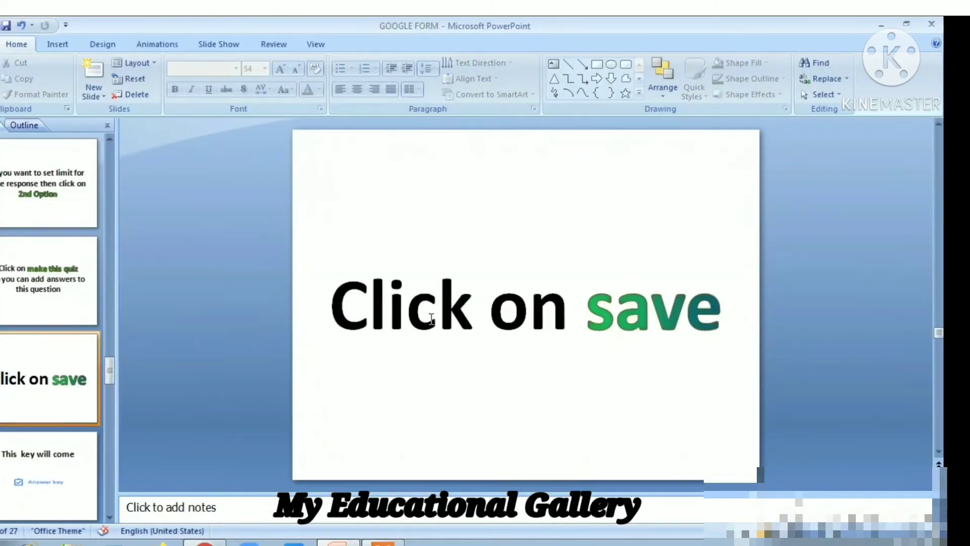
{"action": "key", "text": "Page_Down"}
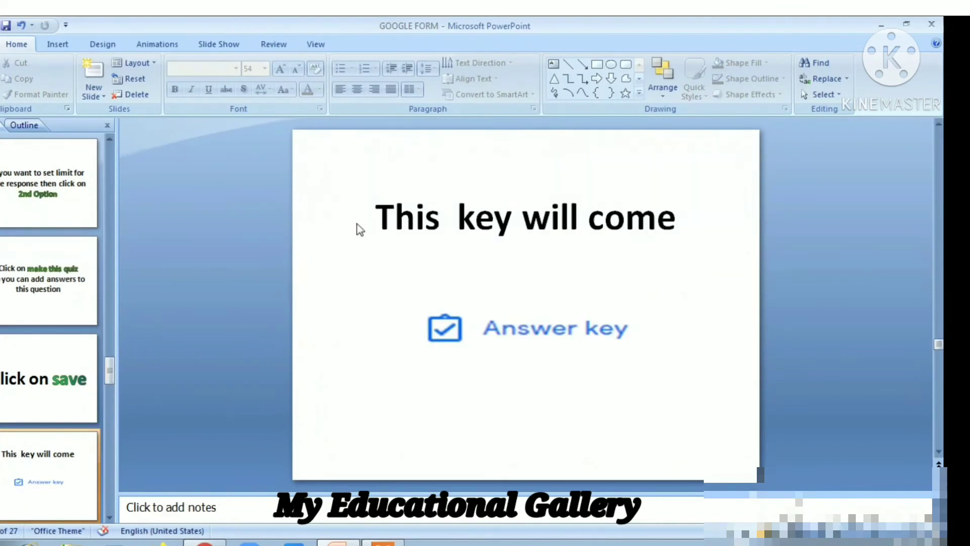
{"action": "left_click_drag", "start_coordinate": [376, 220], "coordinate": [638, 232]}
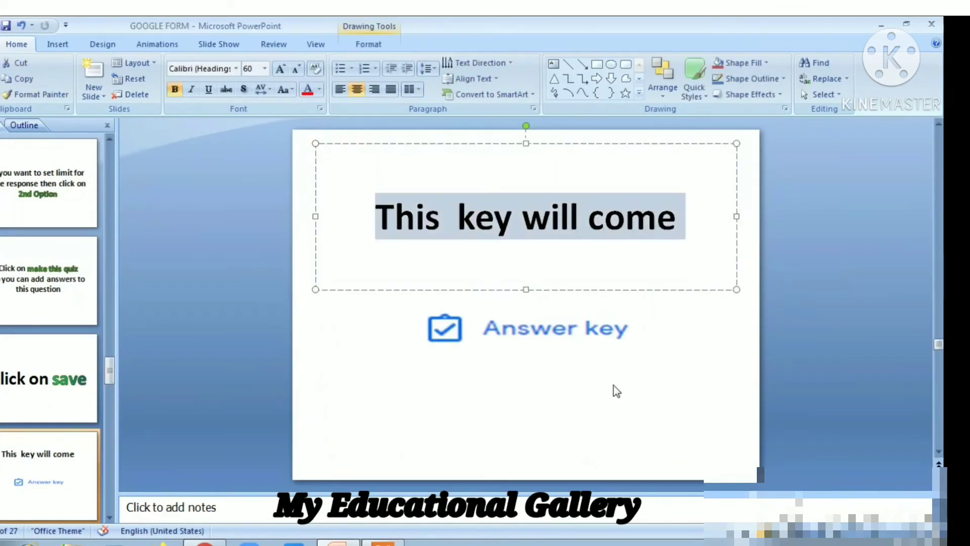
{"action": "left_click", "coordinate": [571, 392]}
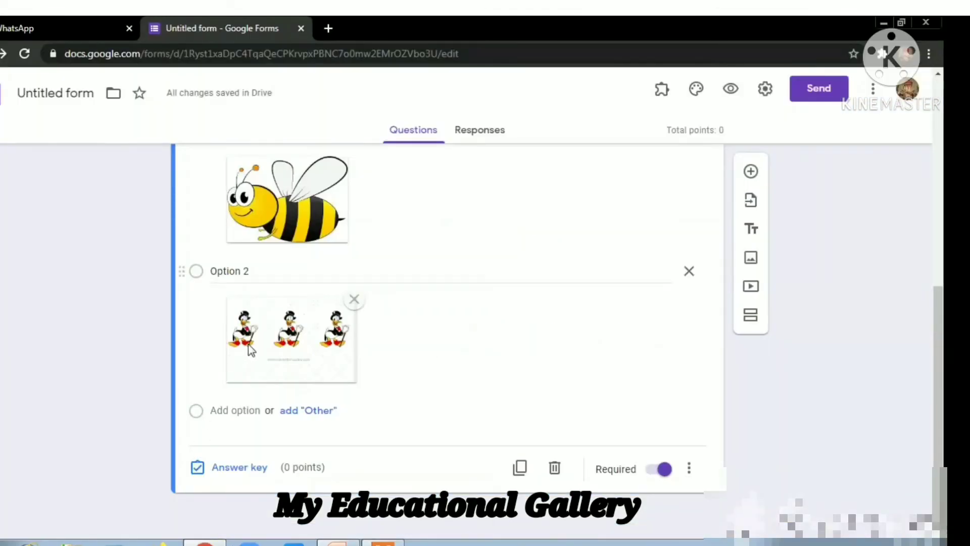
- Open the bee question's answer key in the Chrome form, and read the PowerPoint slide about adding marks to a question
{"action": "left_click", "coordinate": [216, 466]}
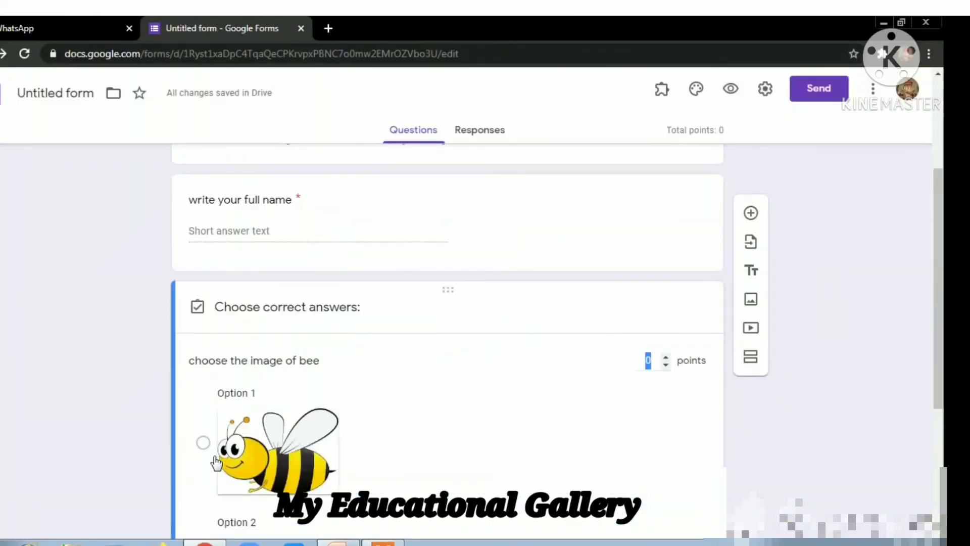
{"action": "scroll", "coordinate": [329, 381], "scroll_direction": "down", "scroll_amount": 3}
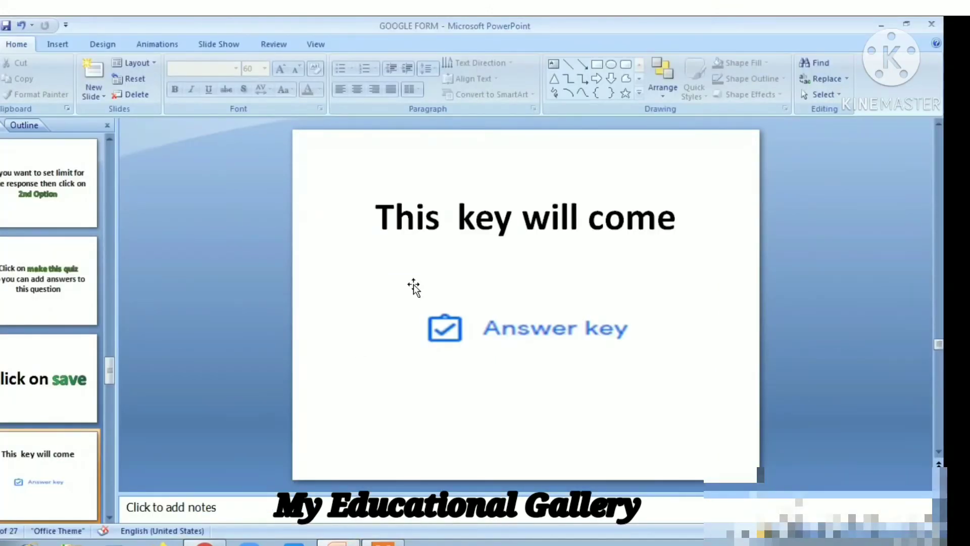
{"action": "scroll", "coordinate": [414, 286], "scroll_direction": "down", "scroll_amount": 1}
{"action": "scroll", "coordinate": [369, 325], "scroll_direction": "down", "scroll_amount": 1}
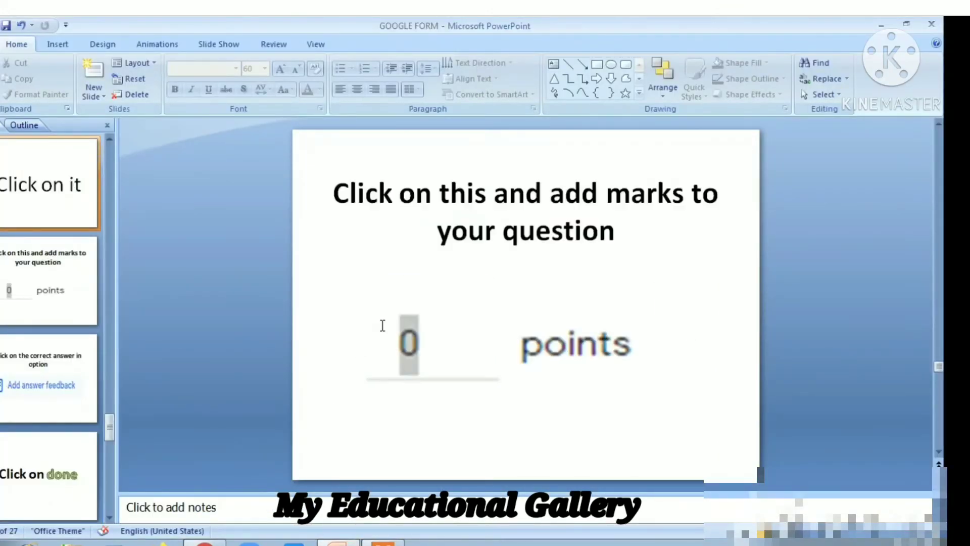